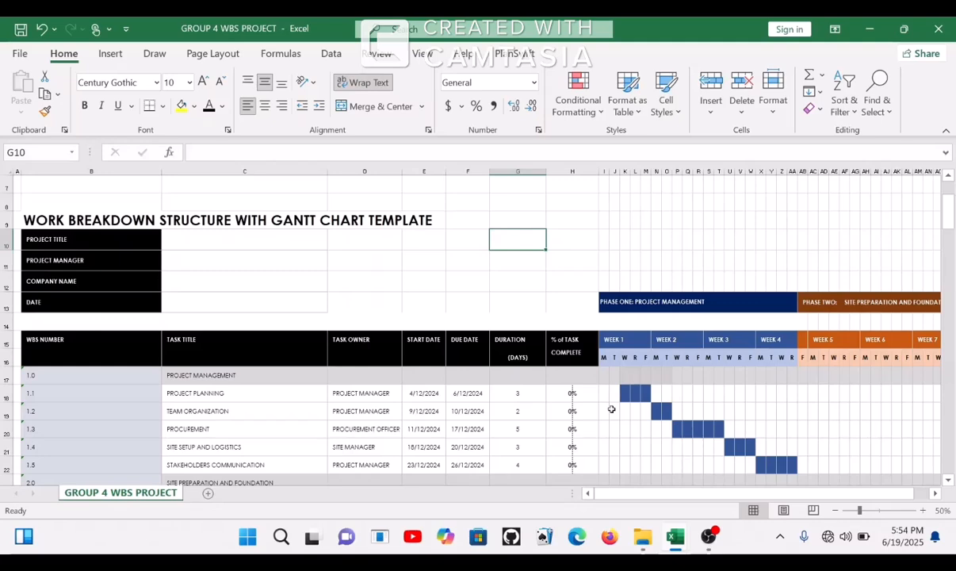
Examine the task list and Gantt bars in the GROUP 4 WBS PROJECT work breakdown structure
scroll(578, 357, down, 3)
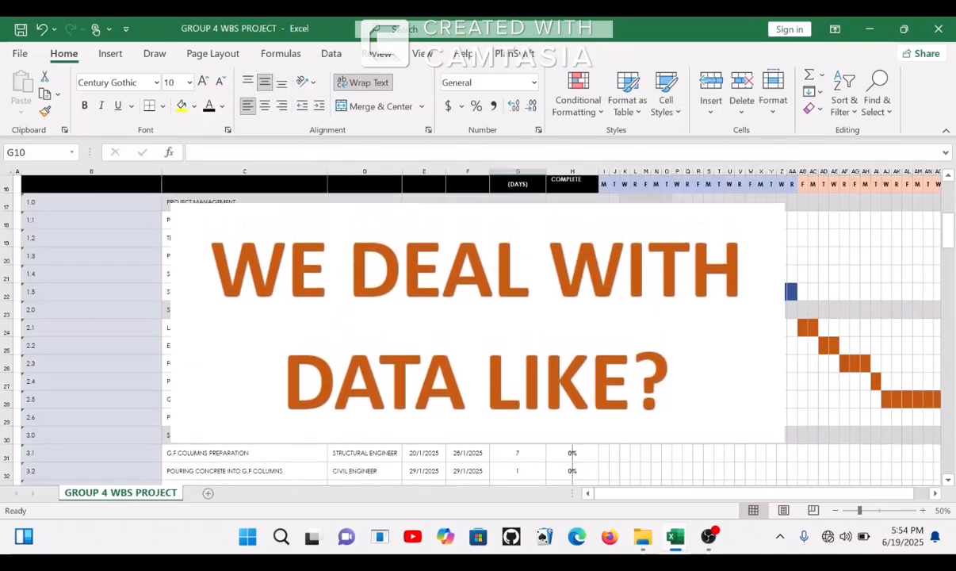
scroll(580, 316, up, 3)
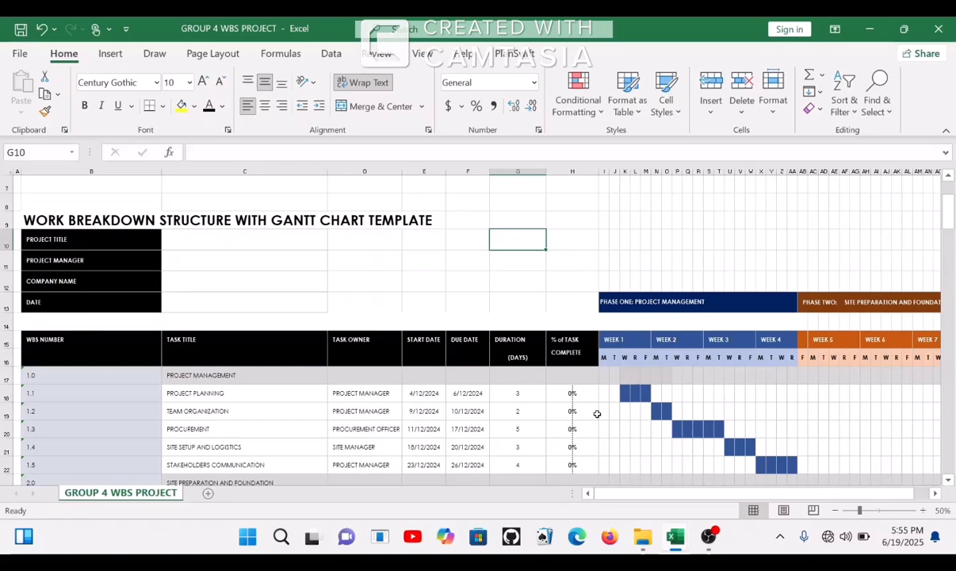
scroll(597, 413, down, 5)
Switch to the HAJJ BOQ workbook and review its material schedule back to the superstructure items
mouse_move(657, 537)
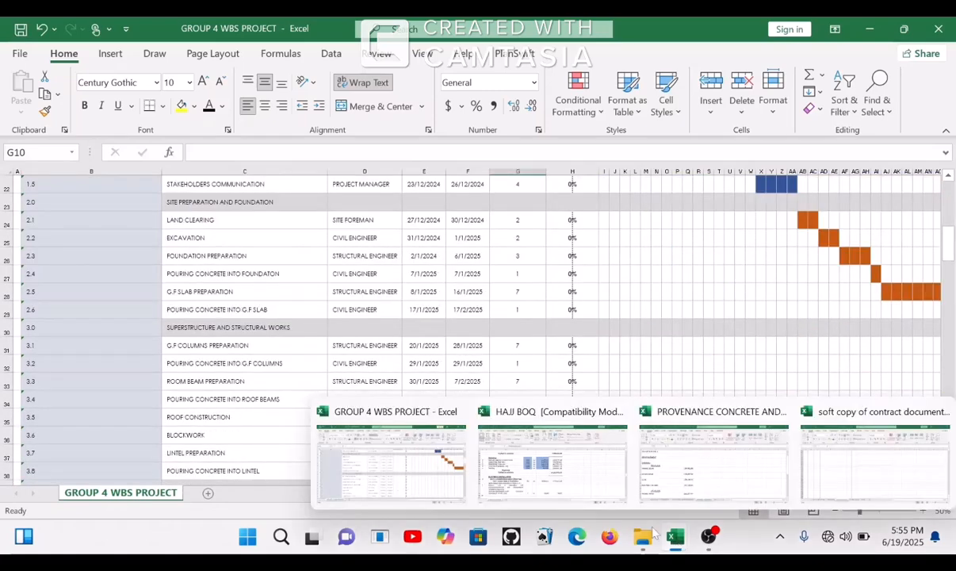
click(537, 462)
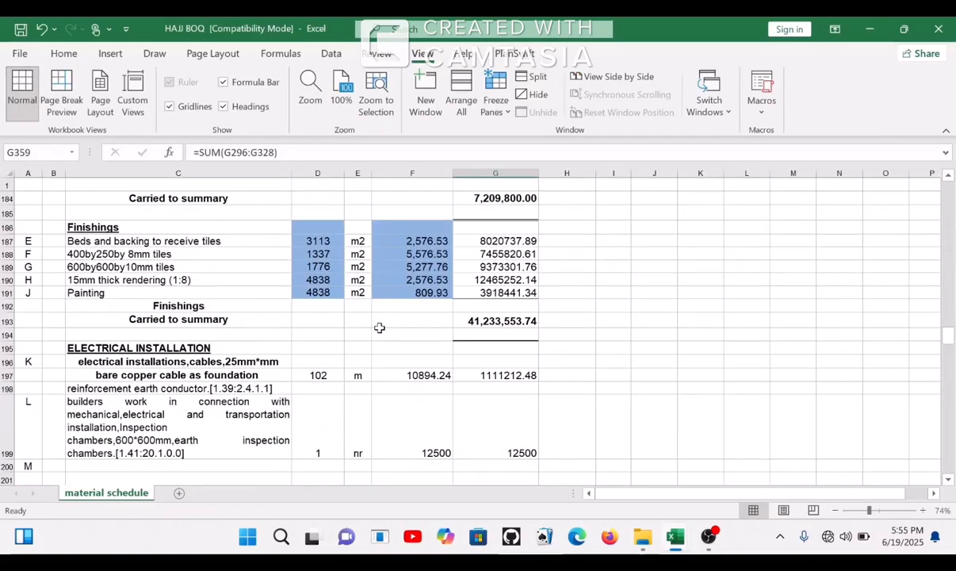
scroll(380, 327, up, 20)
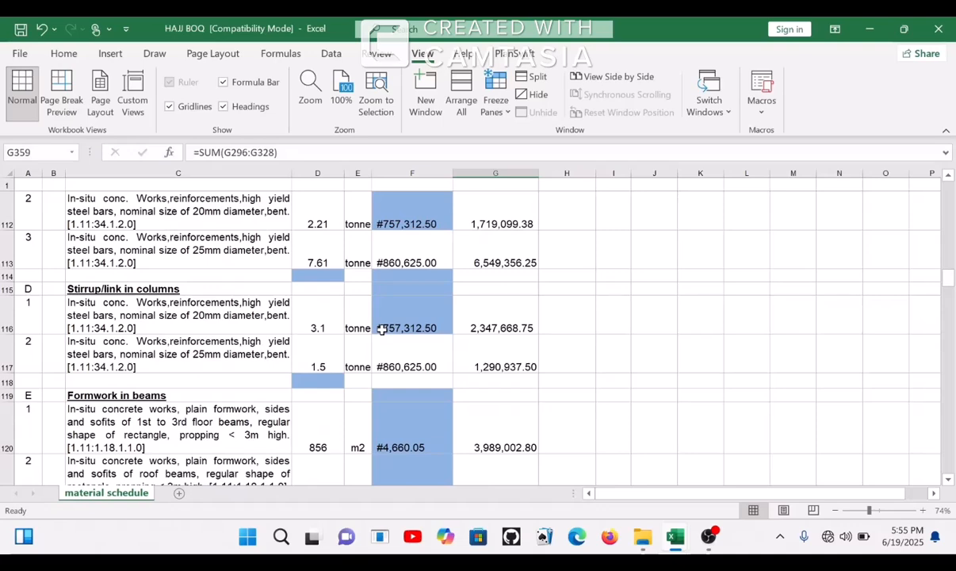
scroll(382, 328, up, 5)
Switch to the PROVENANCE CONCRETE AND FORMWORK workbook and review its general summary and VALUATION 1 REINFORCEMENT sheets
mouse_move(679, 547)
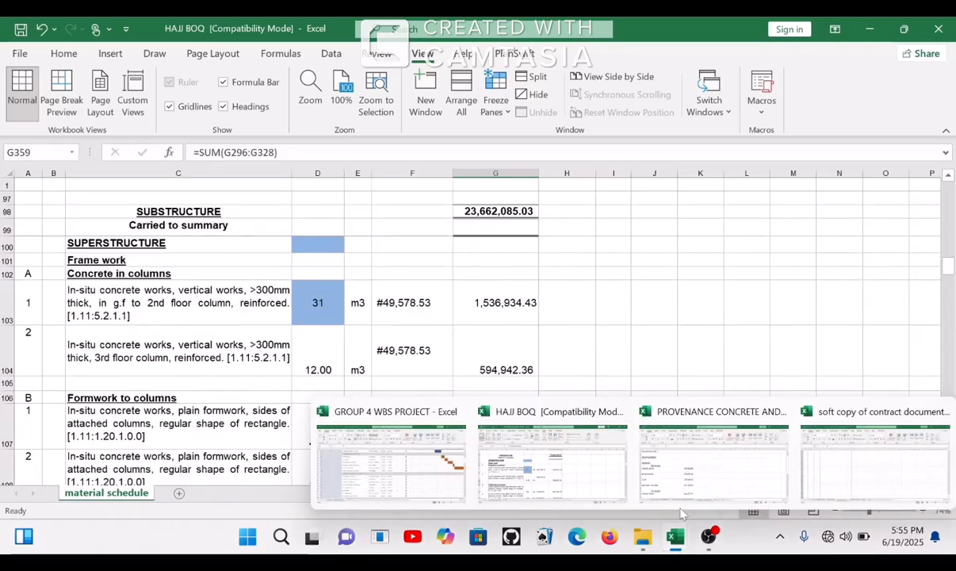
click(676, 449)
scroll(327, 318, up, 2)
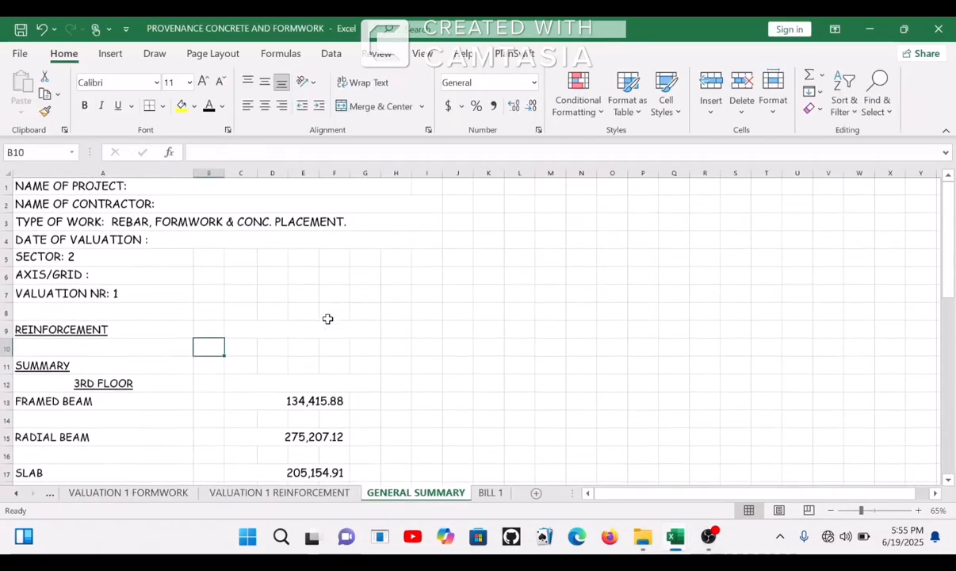
click(297, 494)
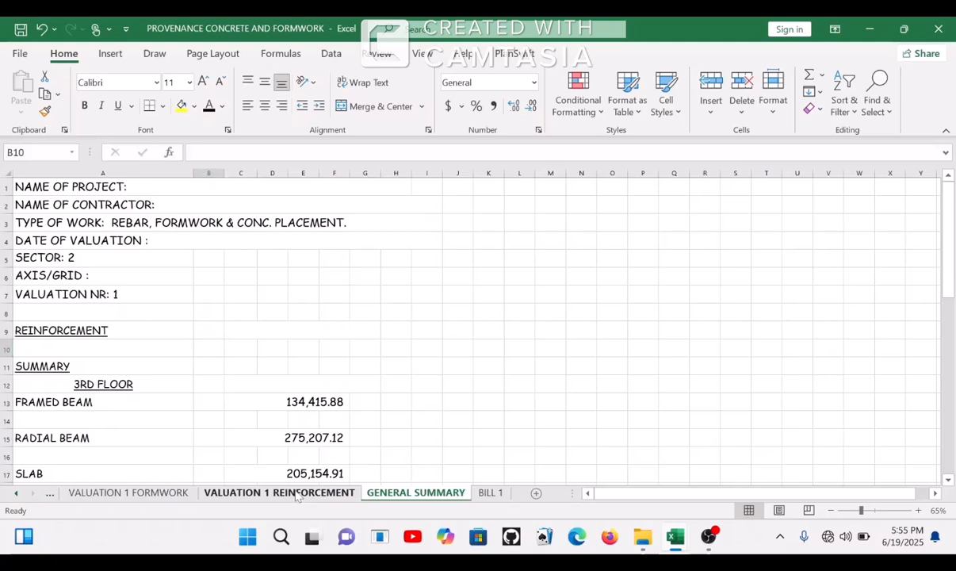
scroll(301, 363, down, 15)
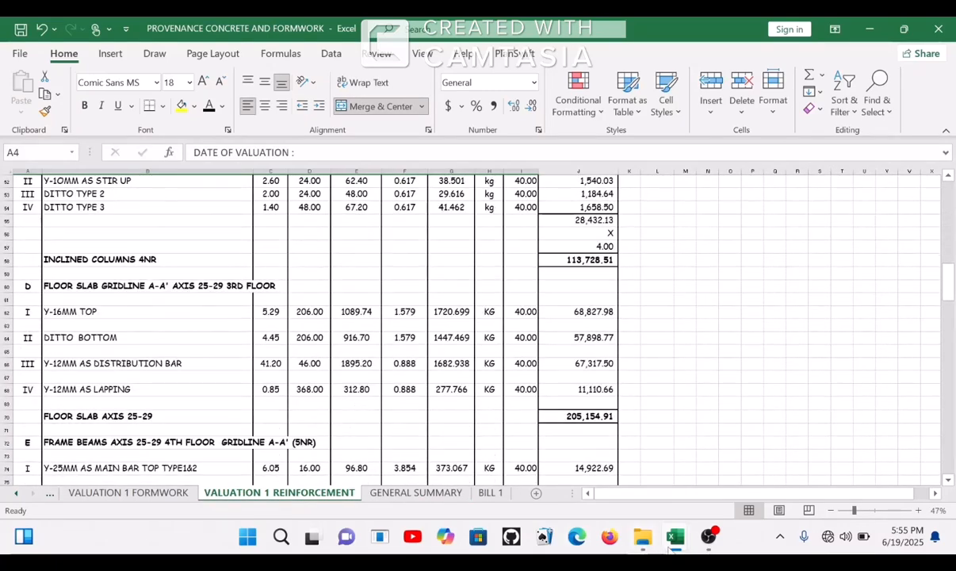
Switch to the soft copy of contract documentation workbook and review its measurements and estimating sheets
mouse_move(670, 541)
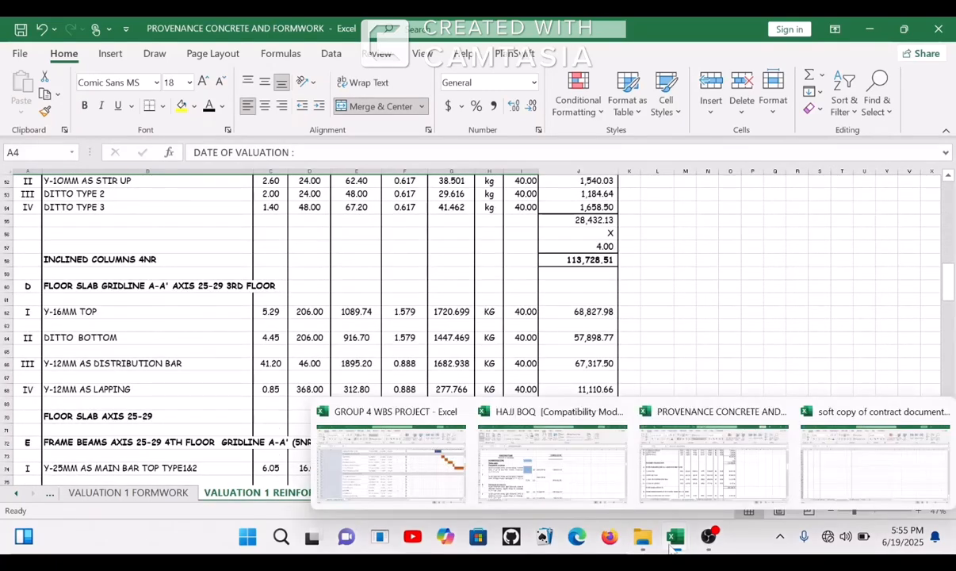
click(833, 455)
scroll(308, 437, up, 9)
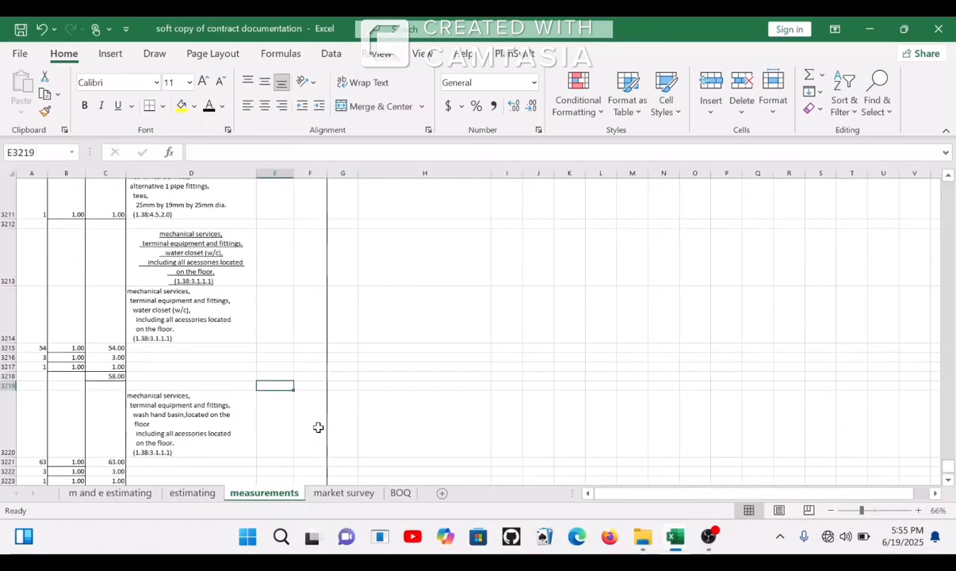
scroll(271, 422, up, 20)
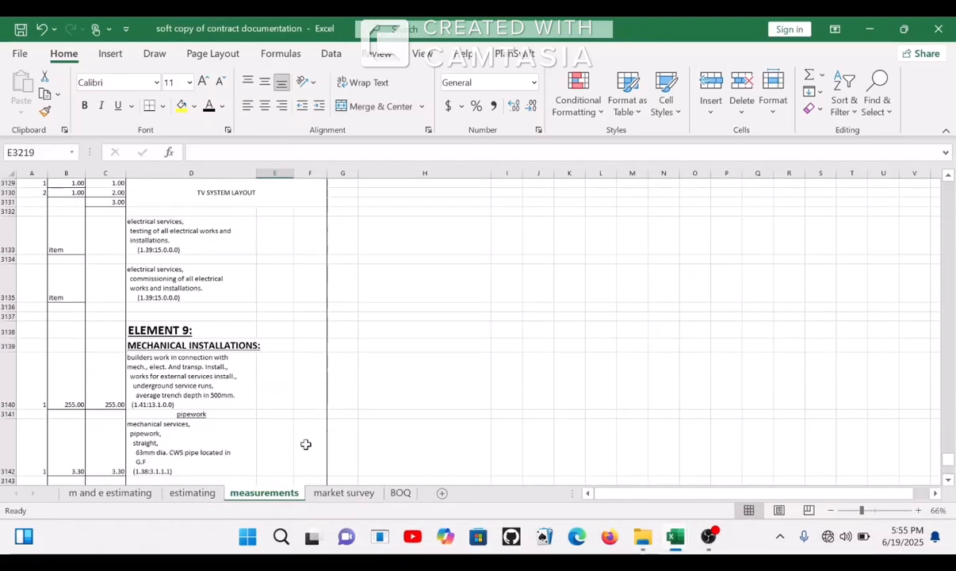
click(193, 493)
scroll(222, 379, up, 8)
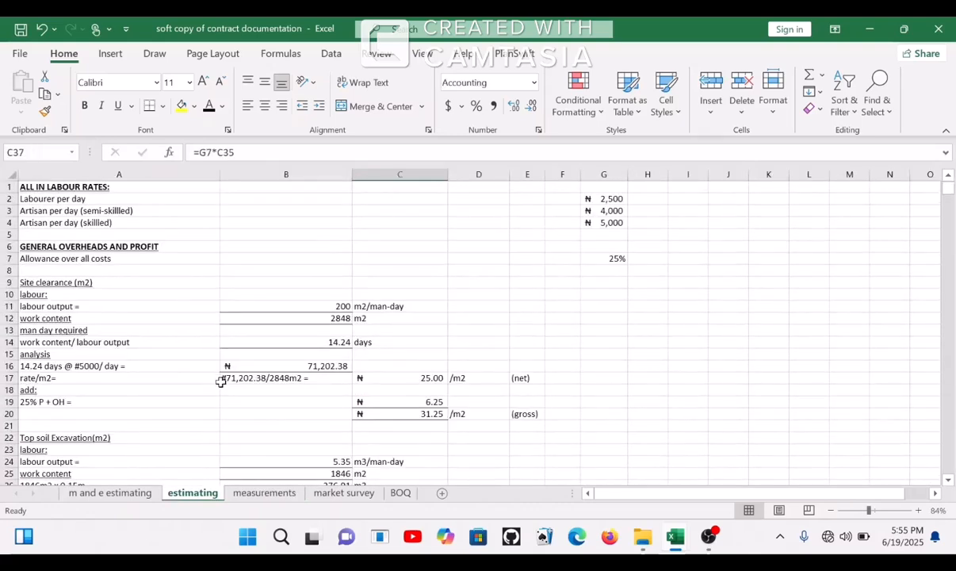
scroll(223, 380, down, 3)
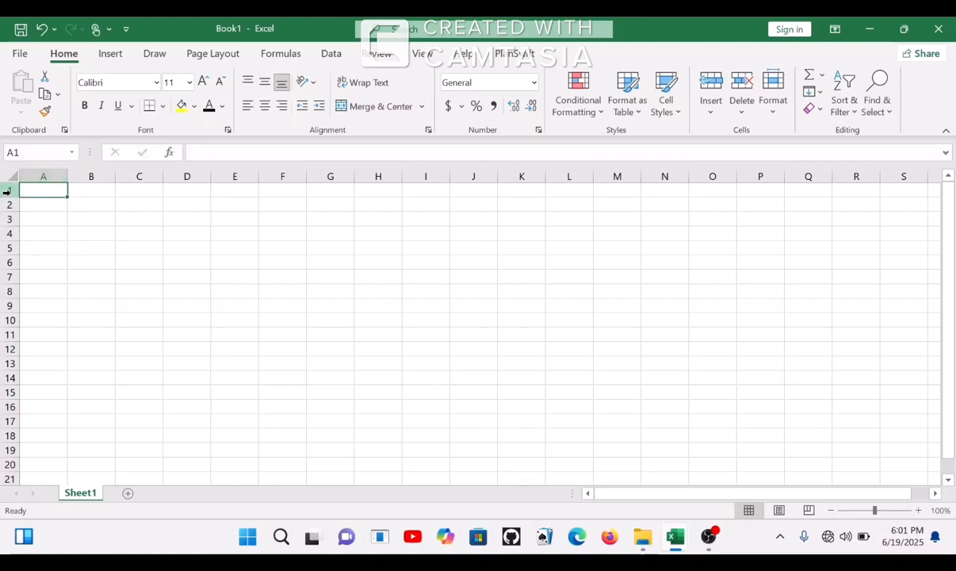
click(103, 190)
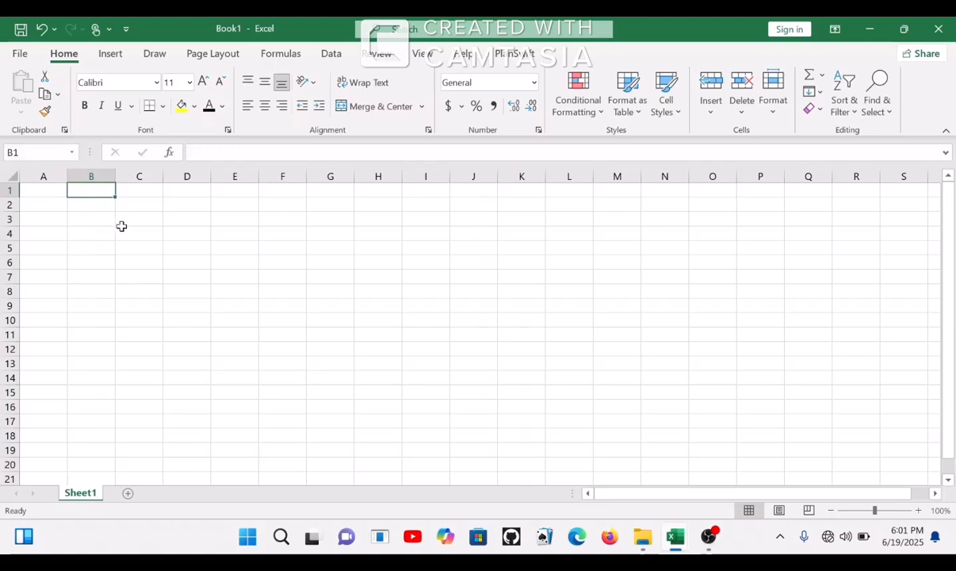
click(130, 231)
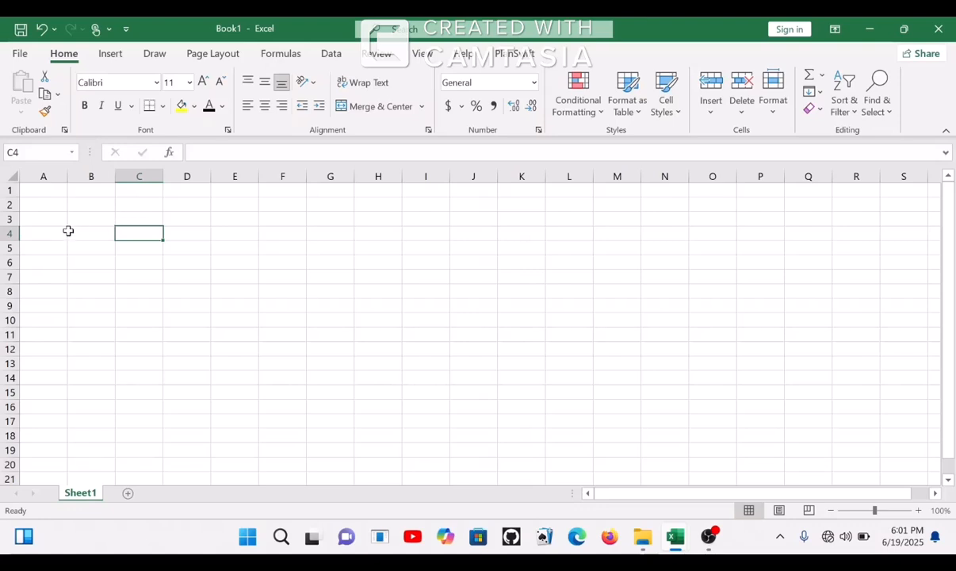
Enter the material names cement in A1 and sand in A2
click(52, 187)
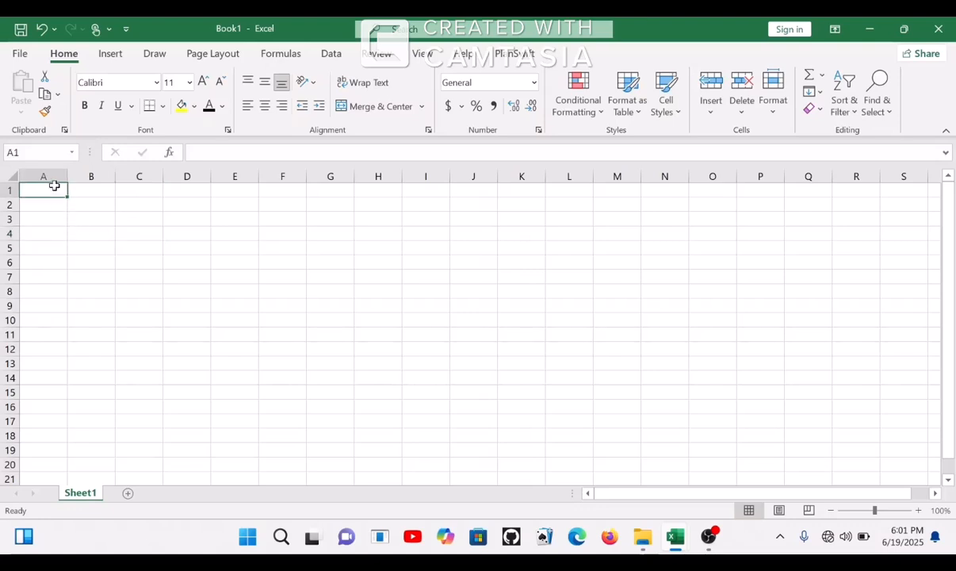
text(cement)
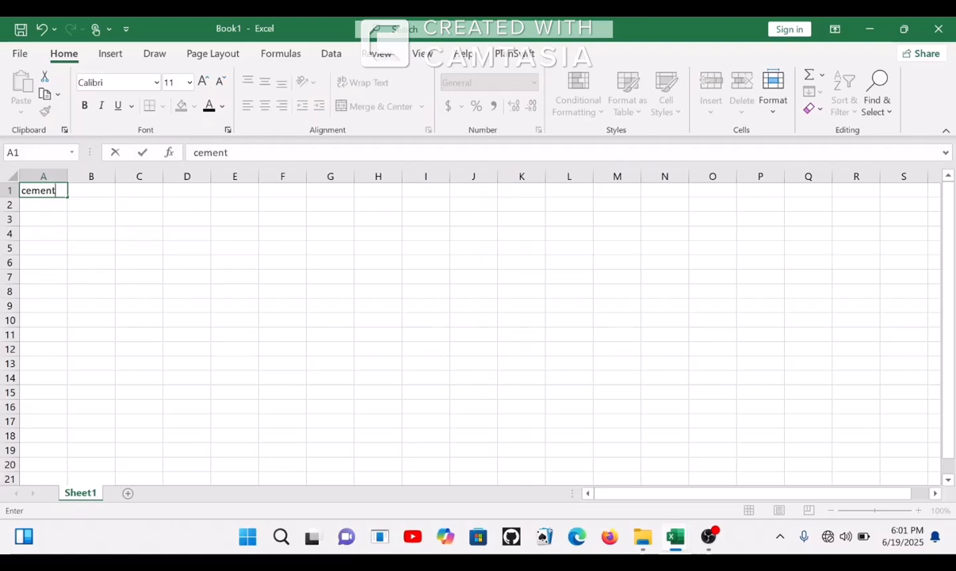
click(59, 209)
text(s)
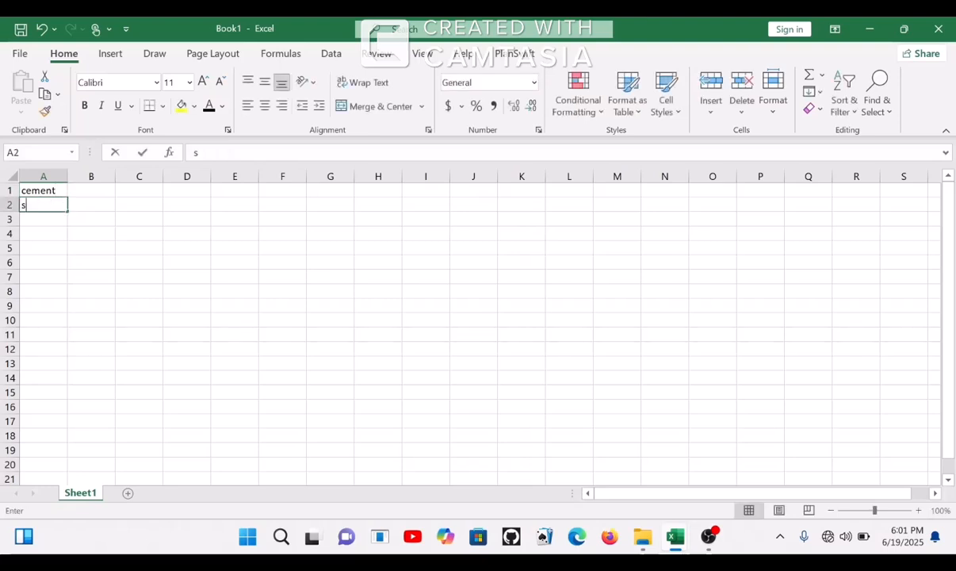
text(and)
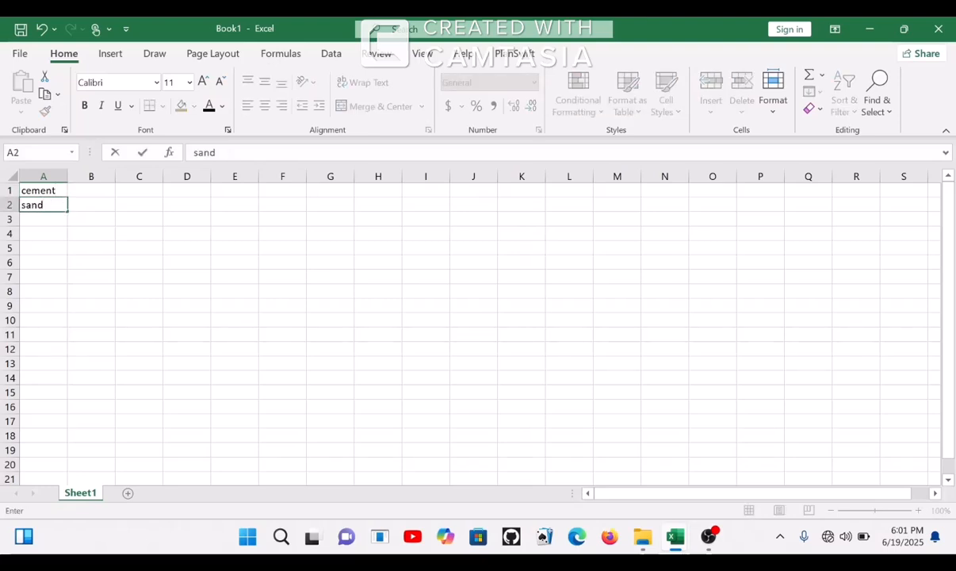
Enter the cement quantity 2 in B1 and its unit bags in C1
click(94, 184)
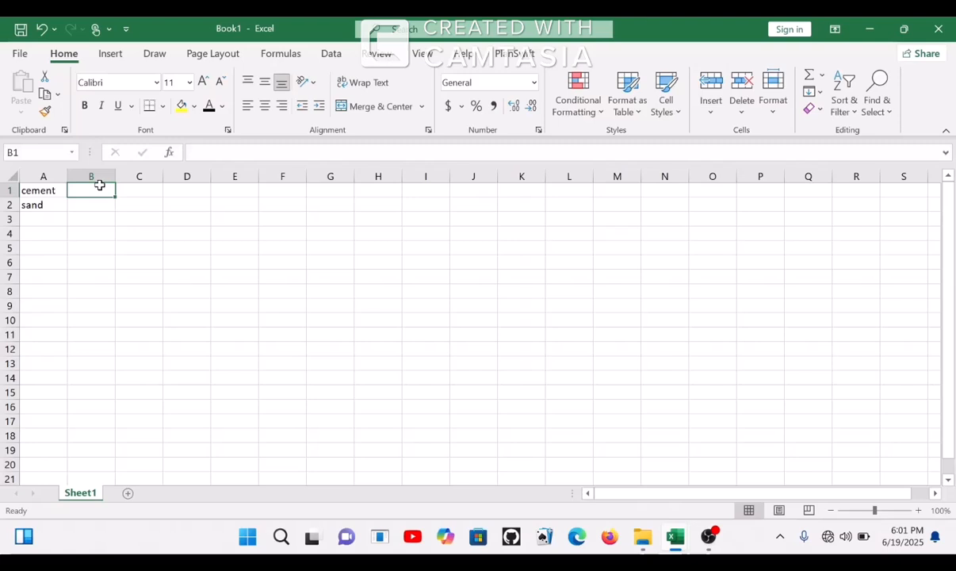
text(2)
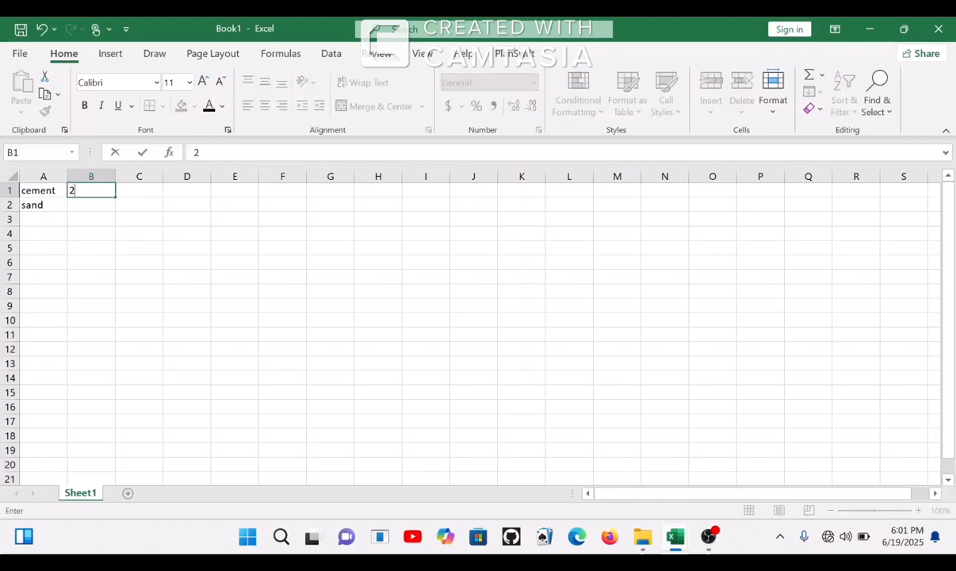
click(128, 191)
text(bags)
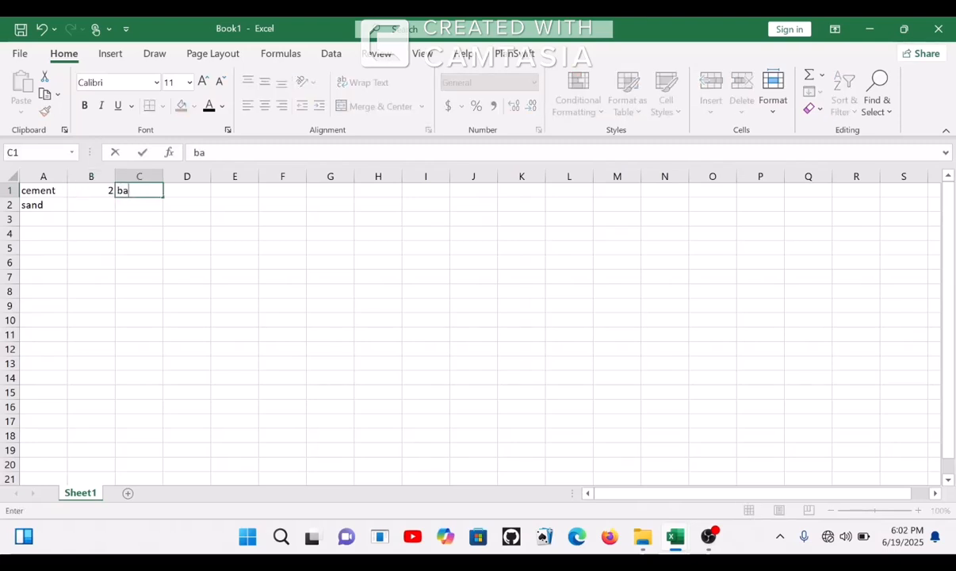
Enter the sand quantity 30 in B2 and its unit tonnes in C2
click(74, 205)
text(30)
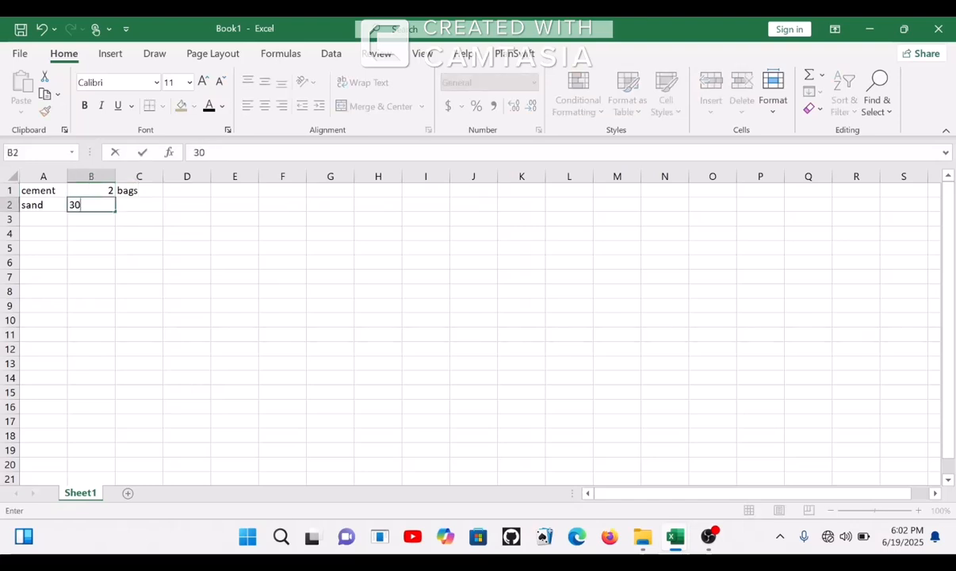
key(Tab)
text(to)
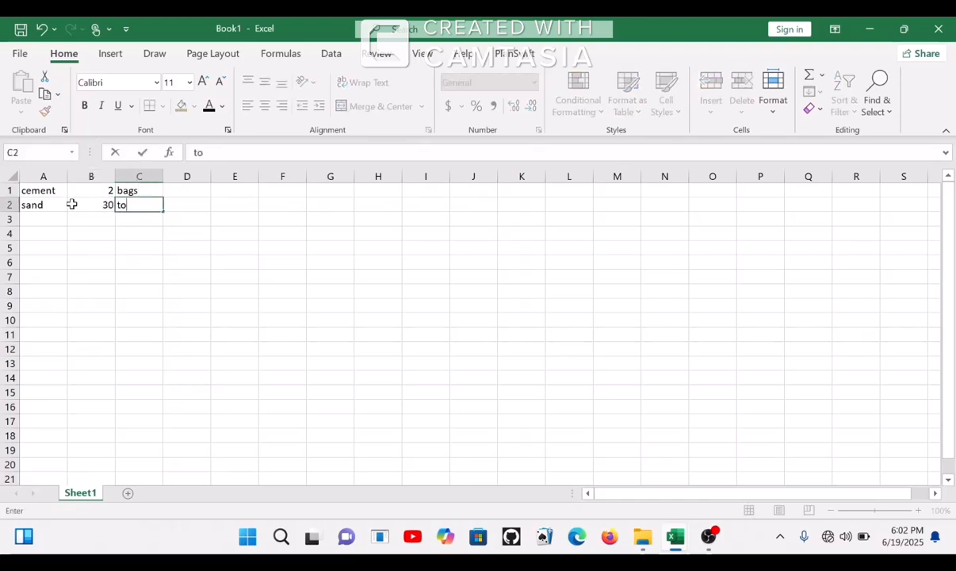
text(nnes)
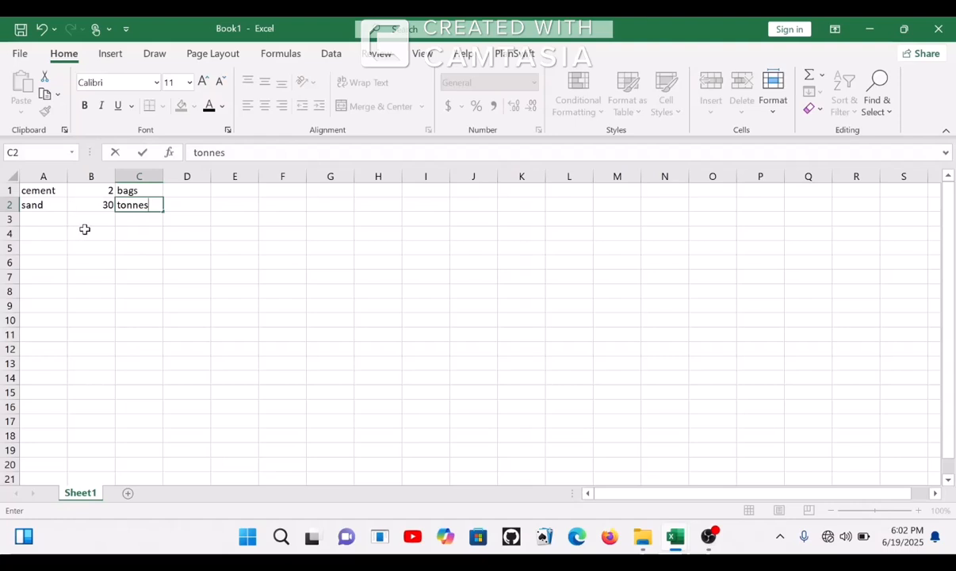
click(84, 230)
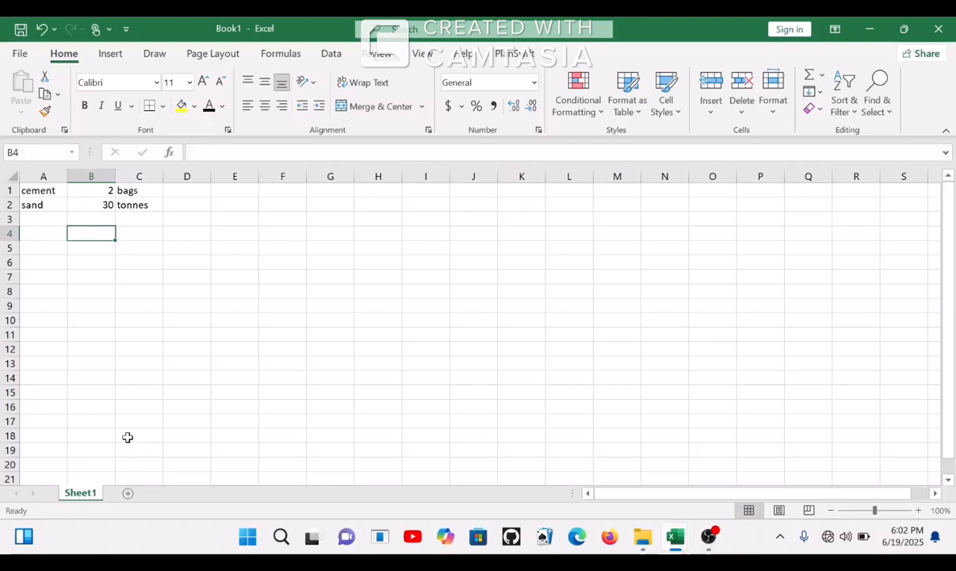
Make the material entries in the range A1:C3 bold and underlined
drag(38, 188, 146, 223)
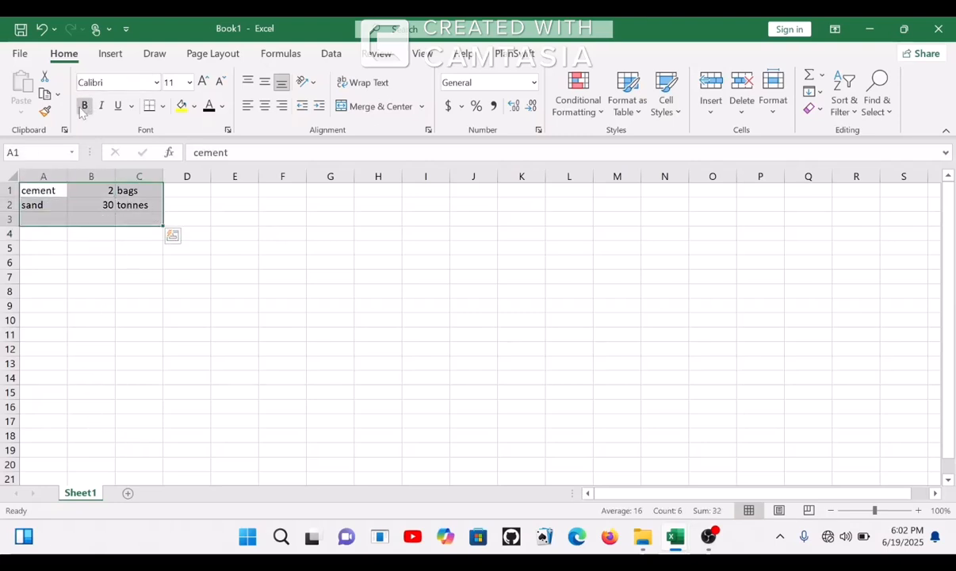
click(84, 106)
click(117, 105)
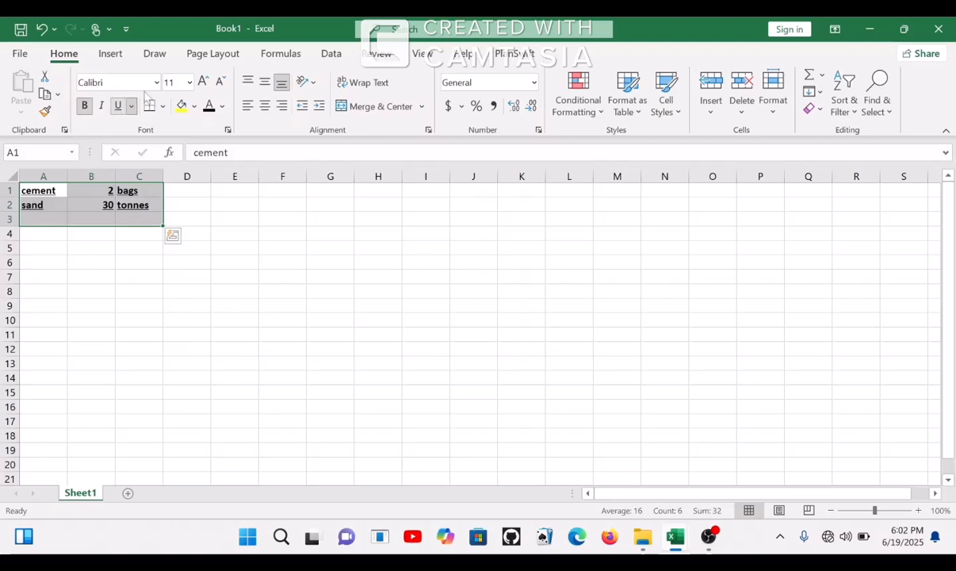
click(190, 84)
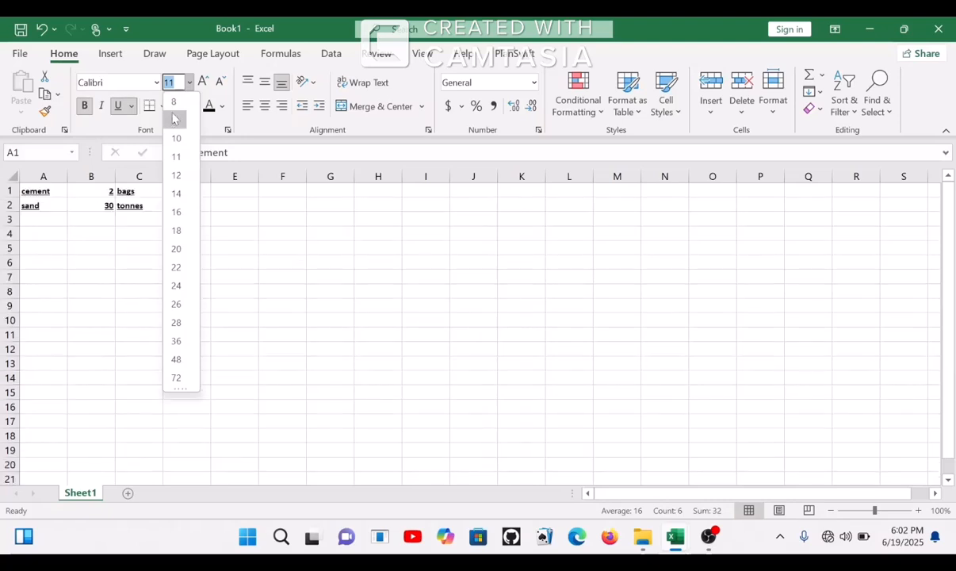
click(115, 235)
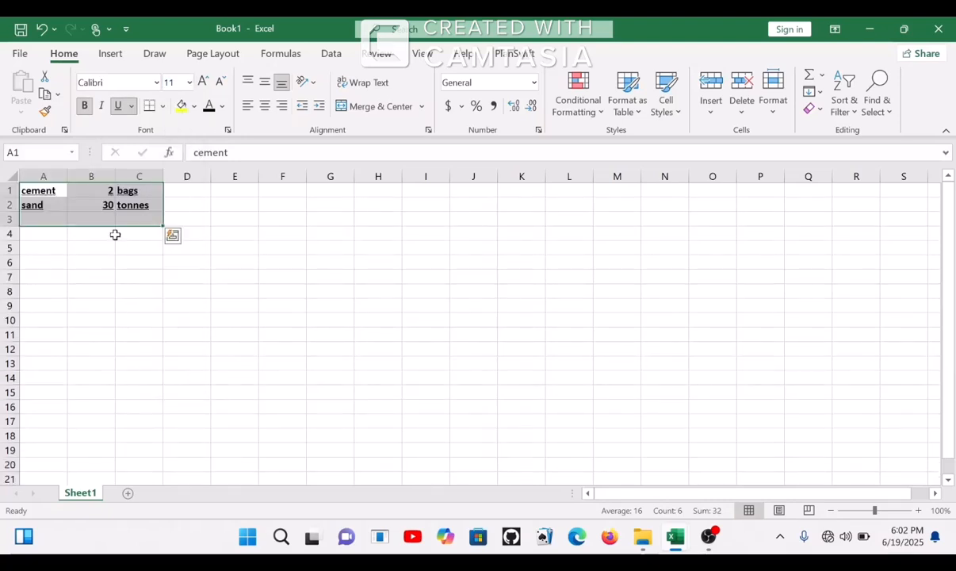
click(91, 246)
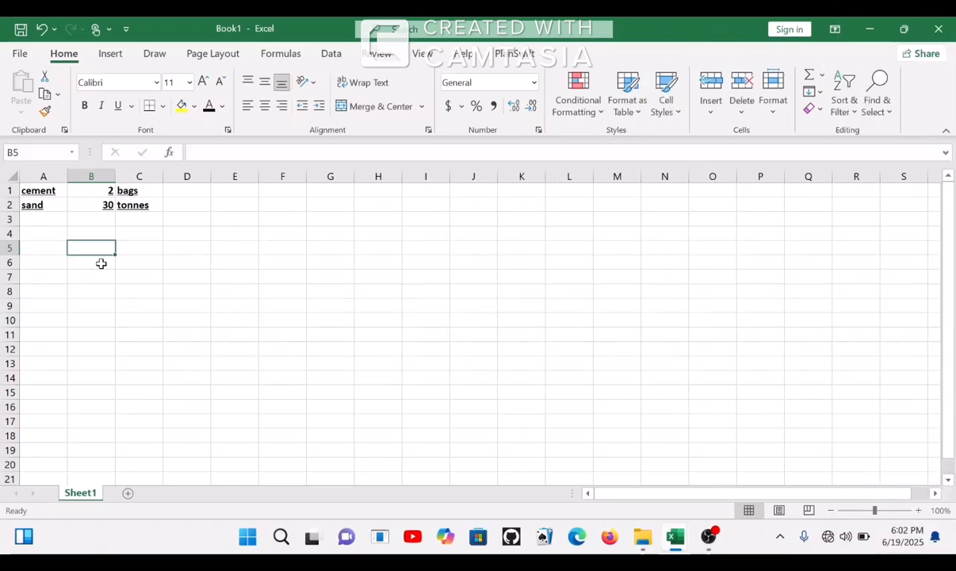
Enter the label "cement used week 1" in cell A5
click(39, 249)
text(ce)
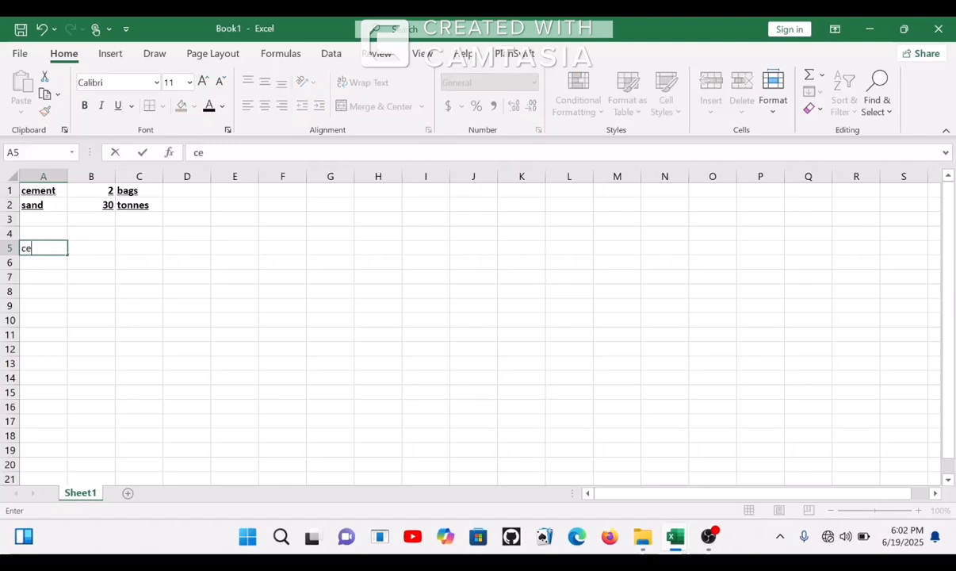
text(used wee)
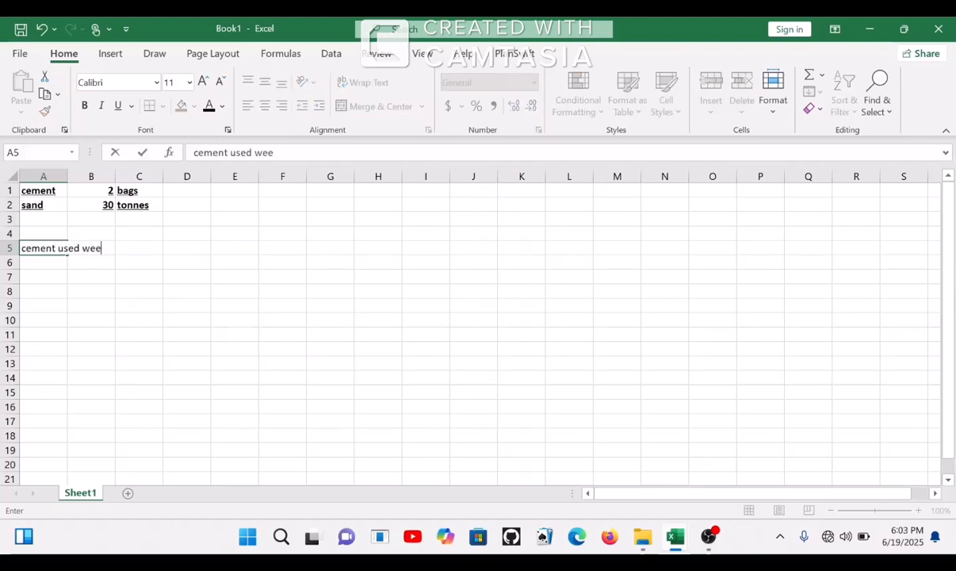
text(k 1)
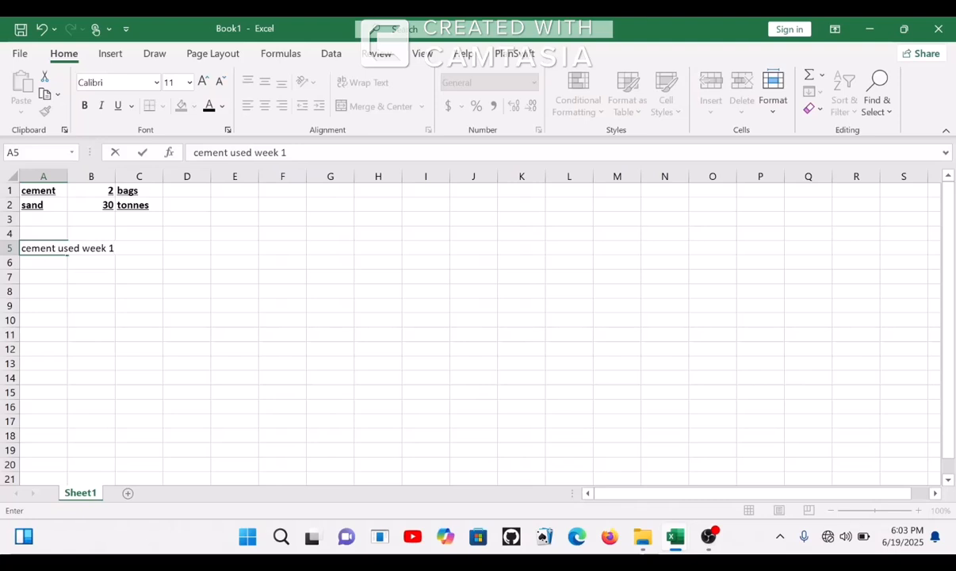
Enter the label "cement used week 2" in cell A6
key(Return)
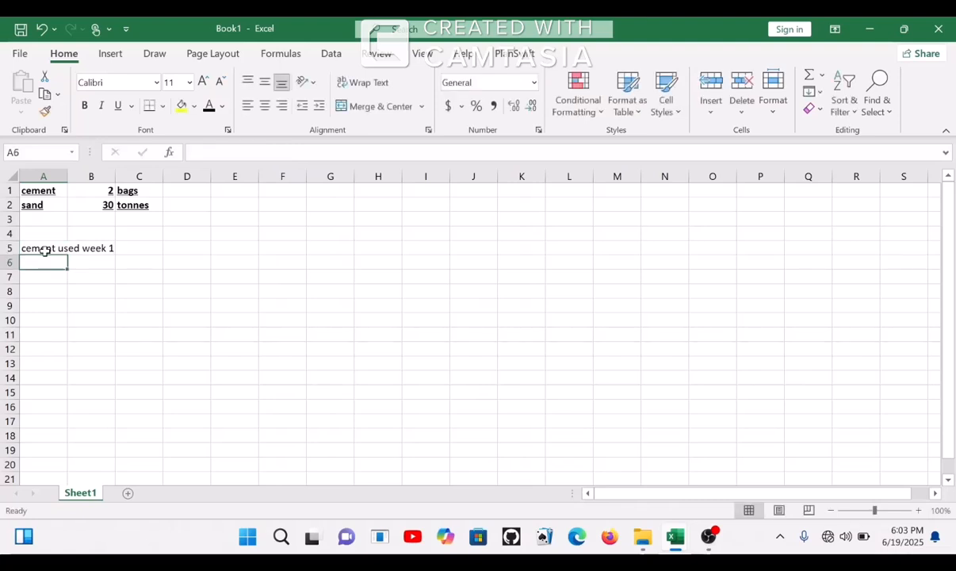
text(cem)
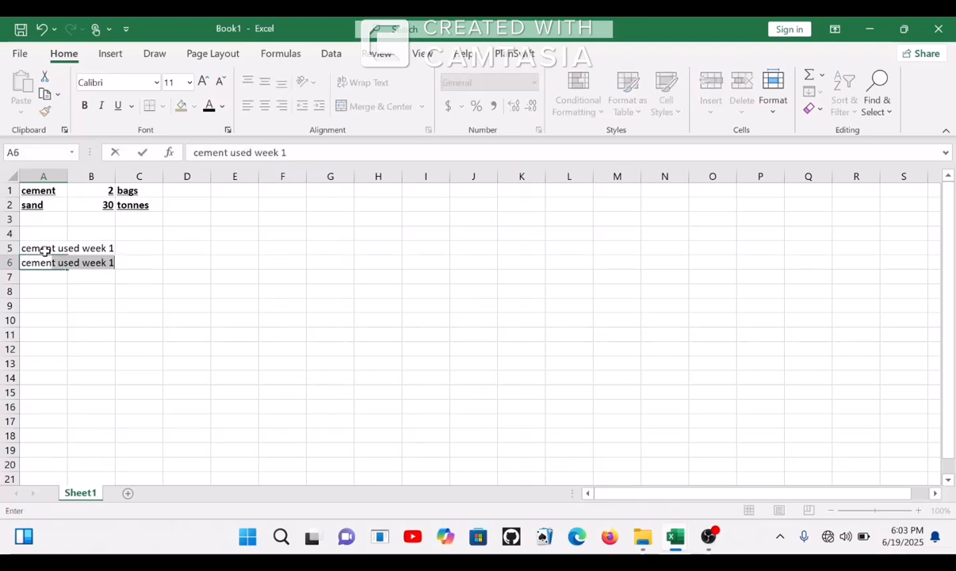
text(ent used w)
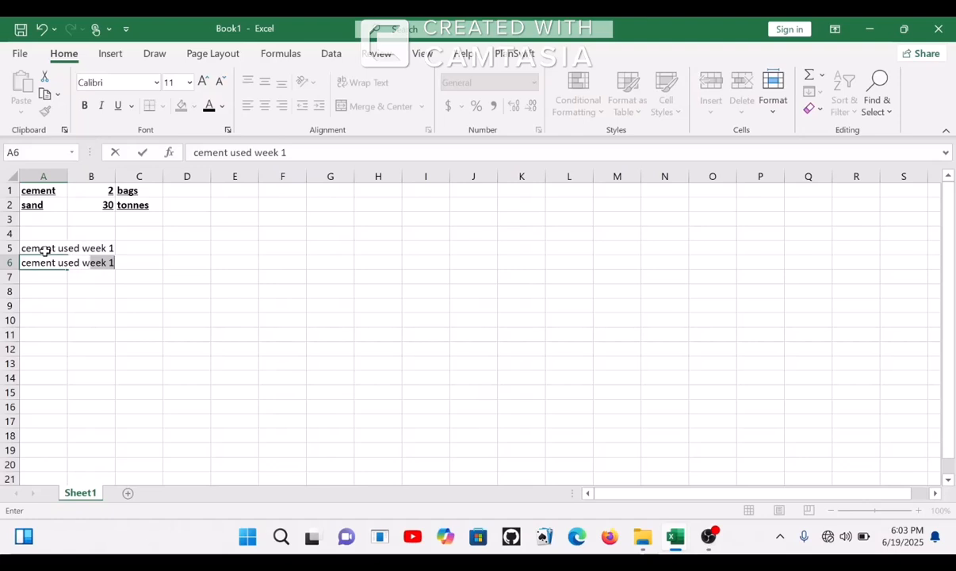
text(eek 2)
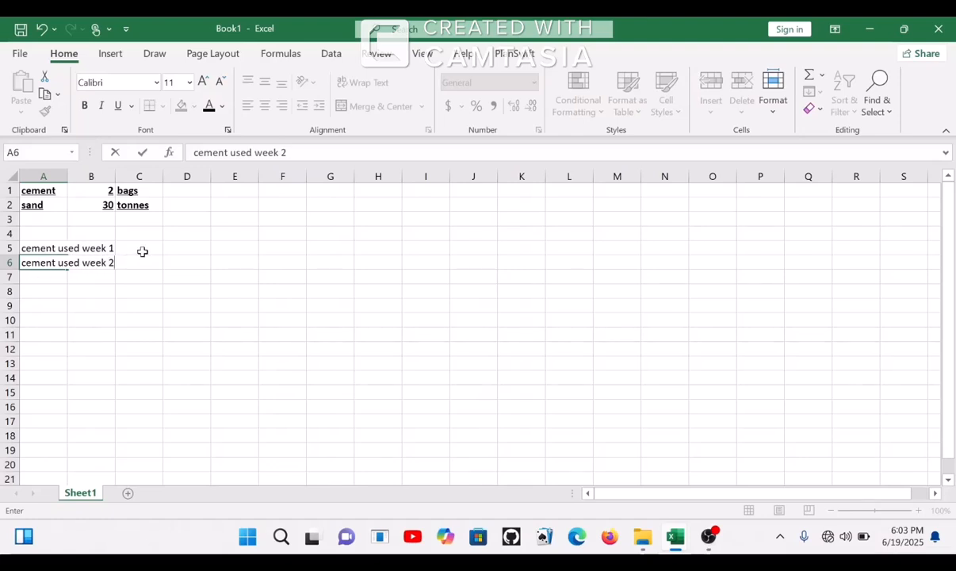
Enter the week 1 cement quantity 10 in C5 and its unit bags in D5
click(143, 251)
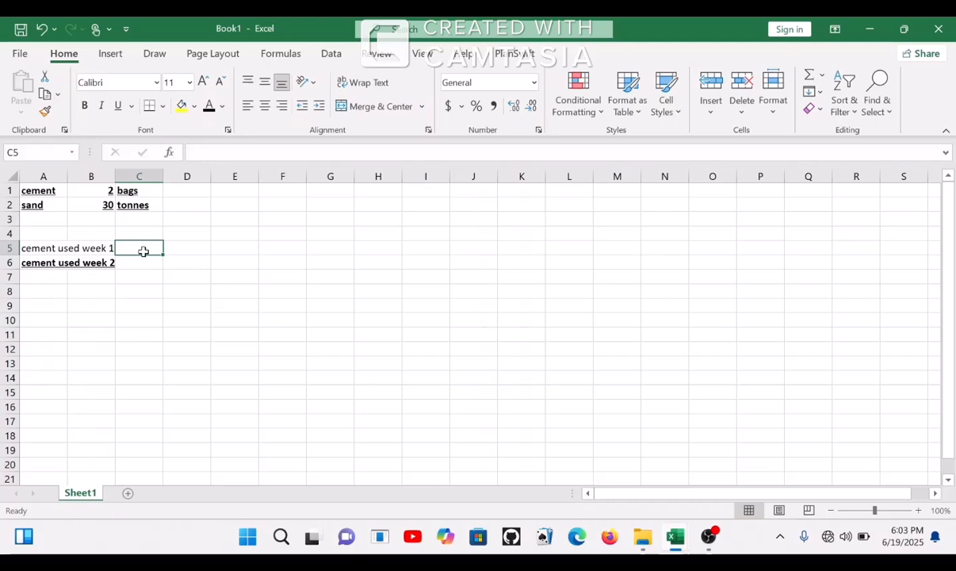
text(10)
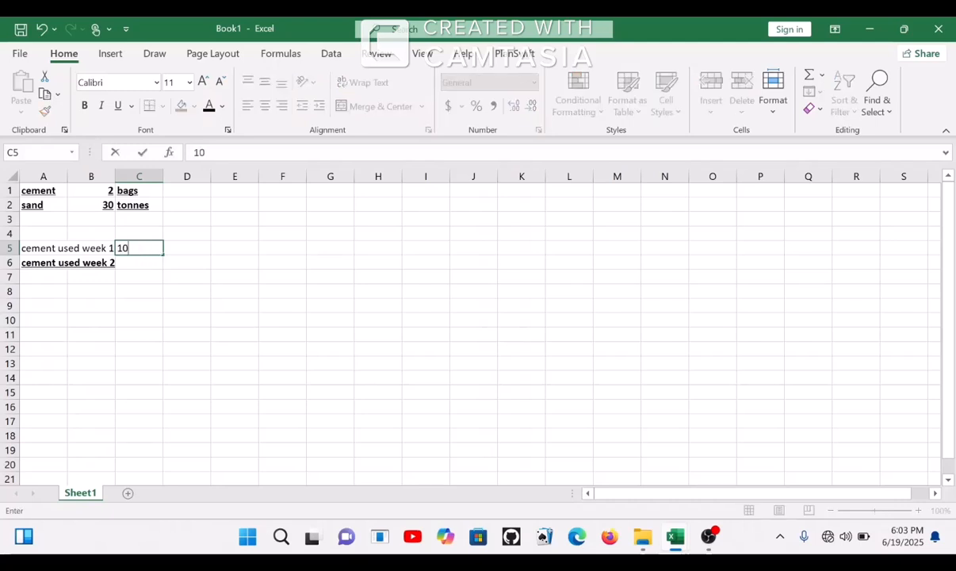
key(Tab)
text(bags)
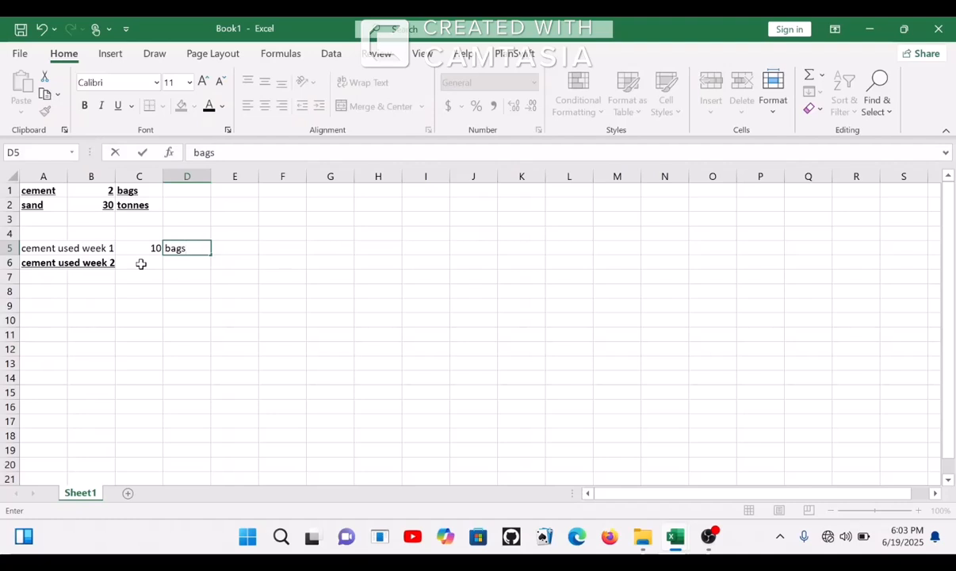
Enter the week 2 cement quantity 5 in C6 and its unit bags in D6
click(140, 263)
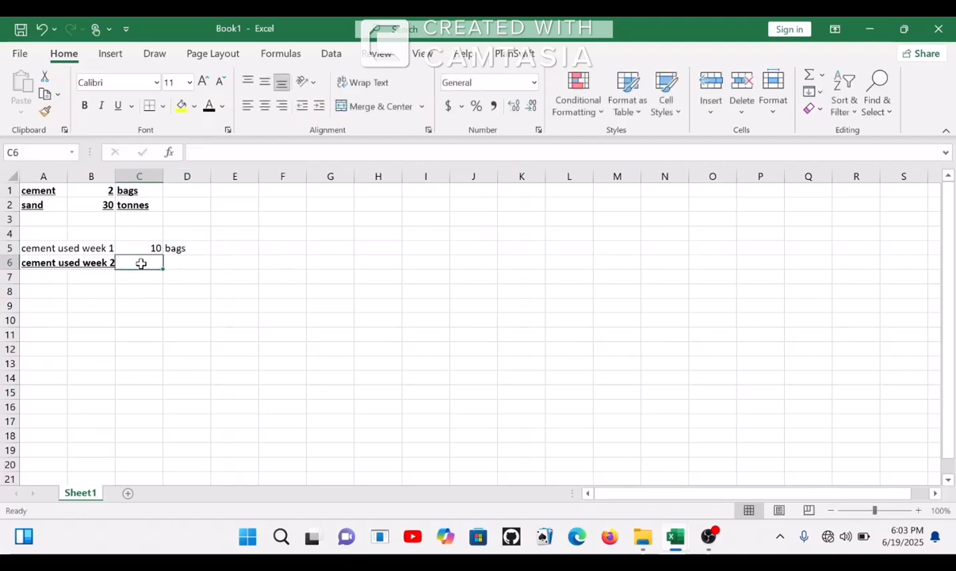
text(5)
key(Tab)
text(b)
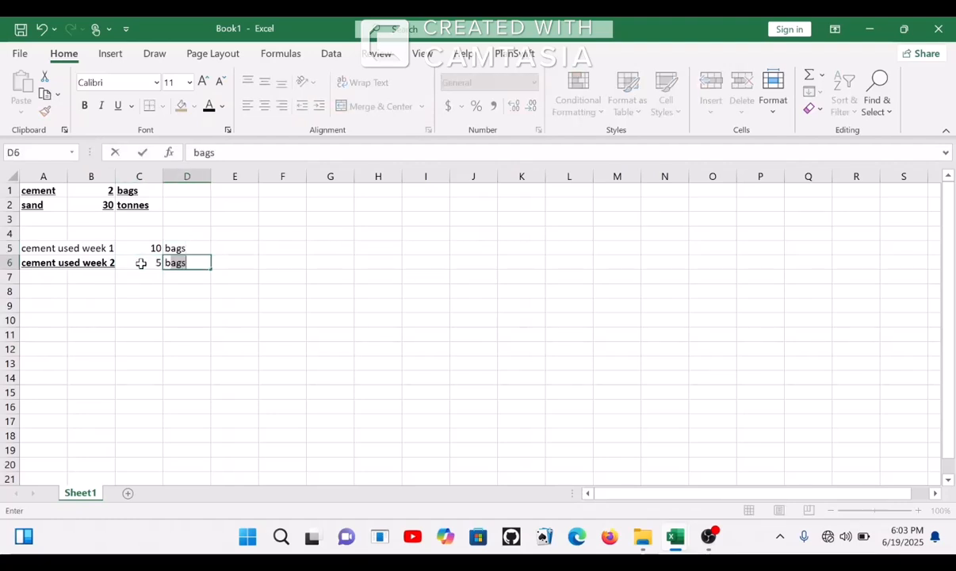
text(ags)
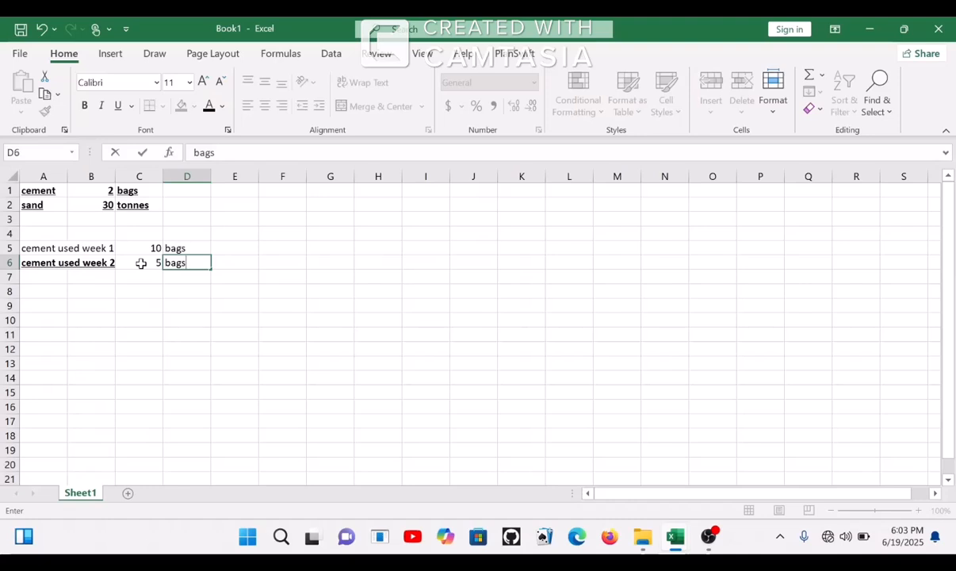
Enter the label "total" in cell A7 below the weekly cement entries
click(37, 273)
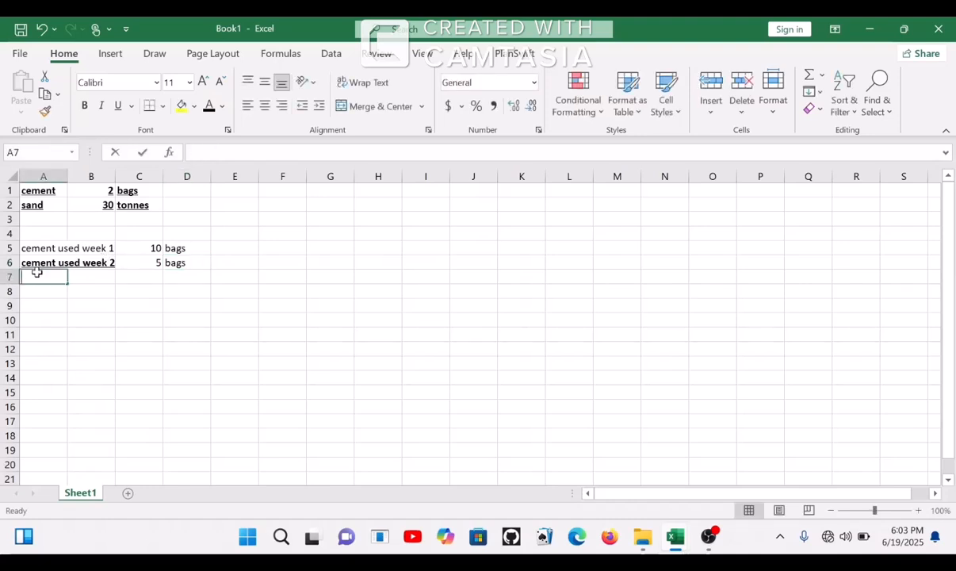
text(tota)
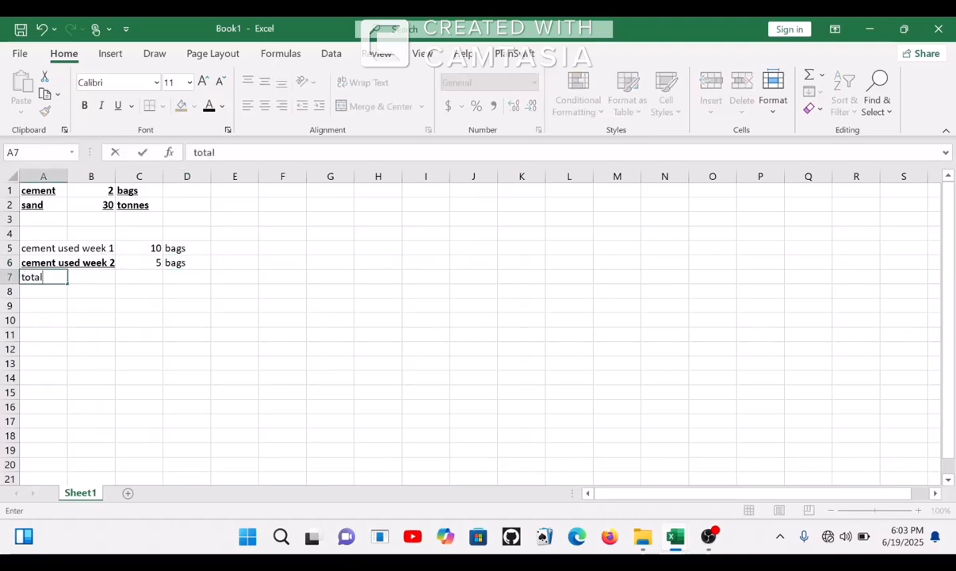
text(l)
key(ctrl+b)
Add the two weekly cement quantities in C7 with the formula =C5+C6
key(Tab)
key(Tab)
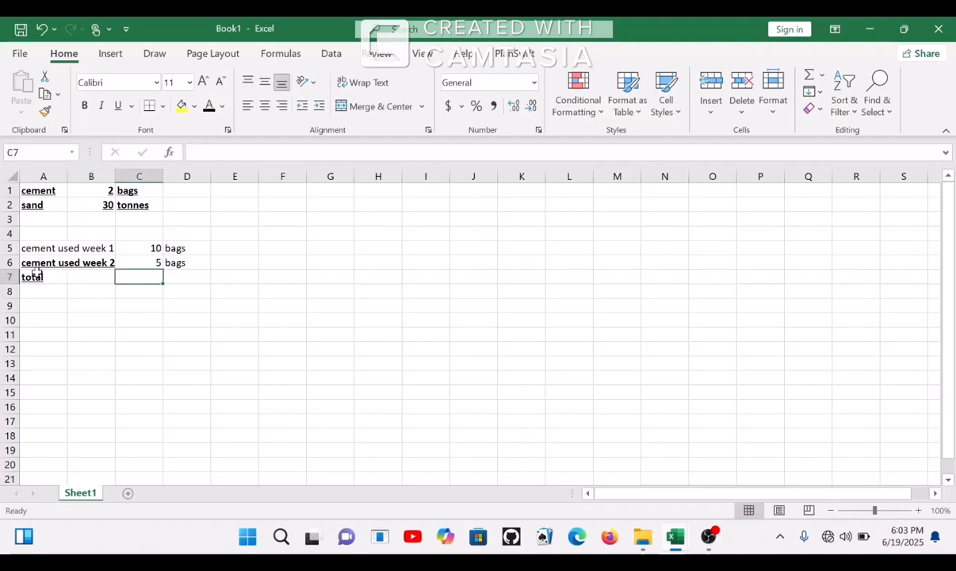
text(=)
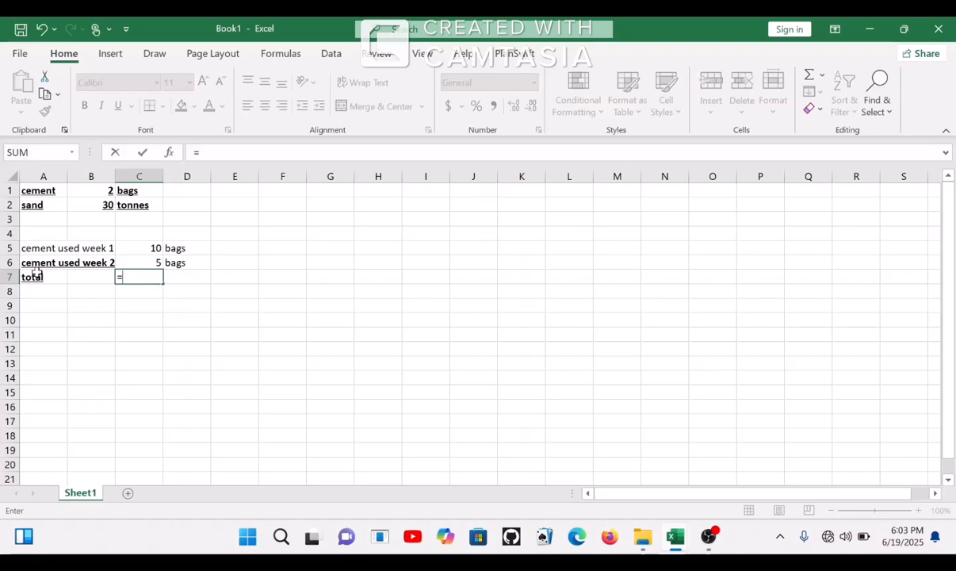
click(132, 246)
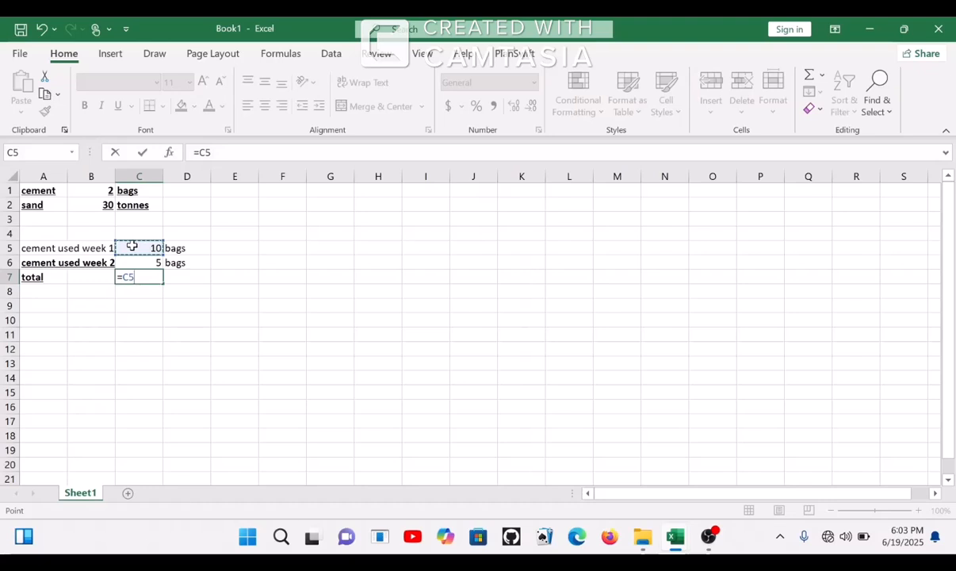
text(?)
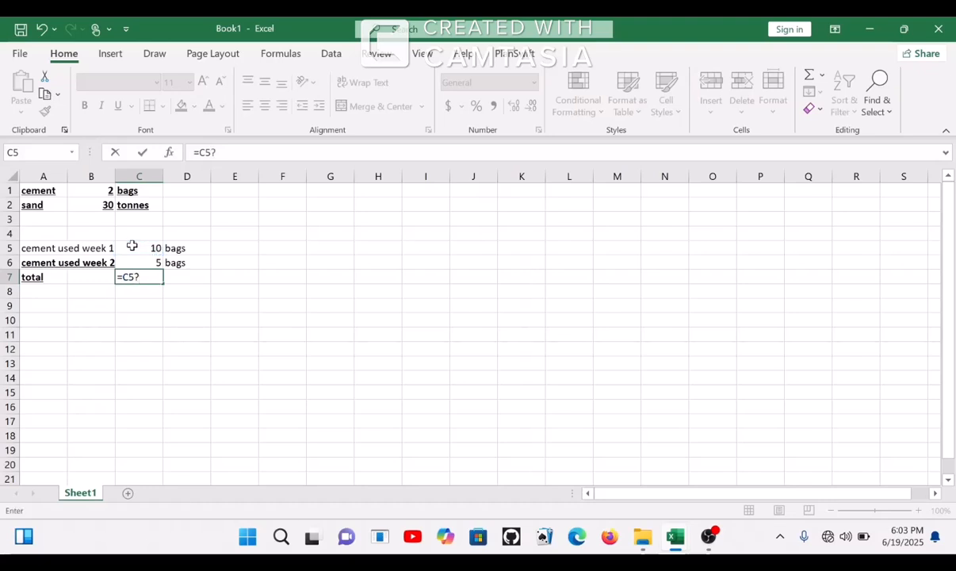
key(BackSpace)
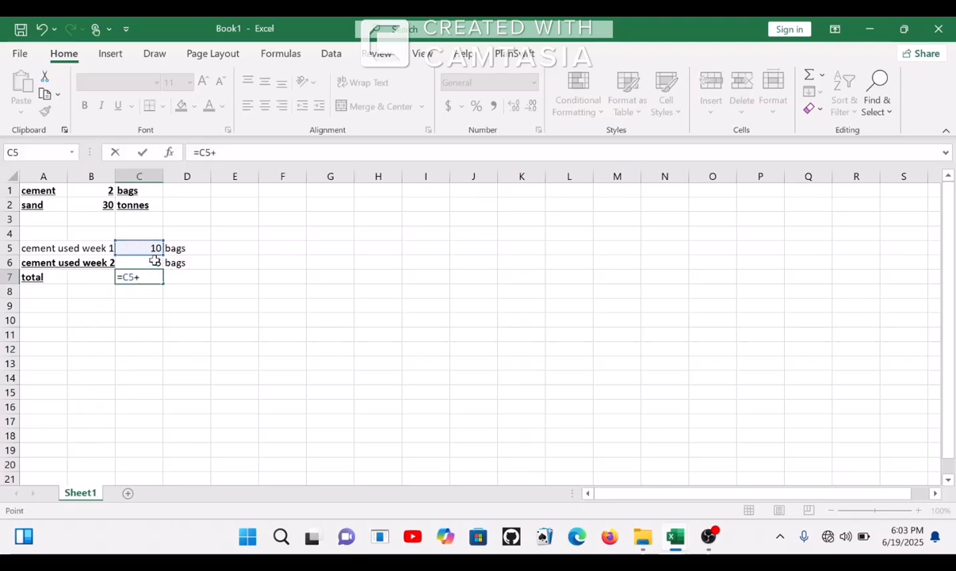
click(155, 260)
key(Return)
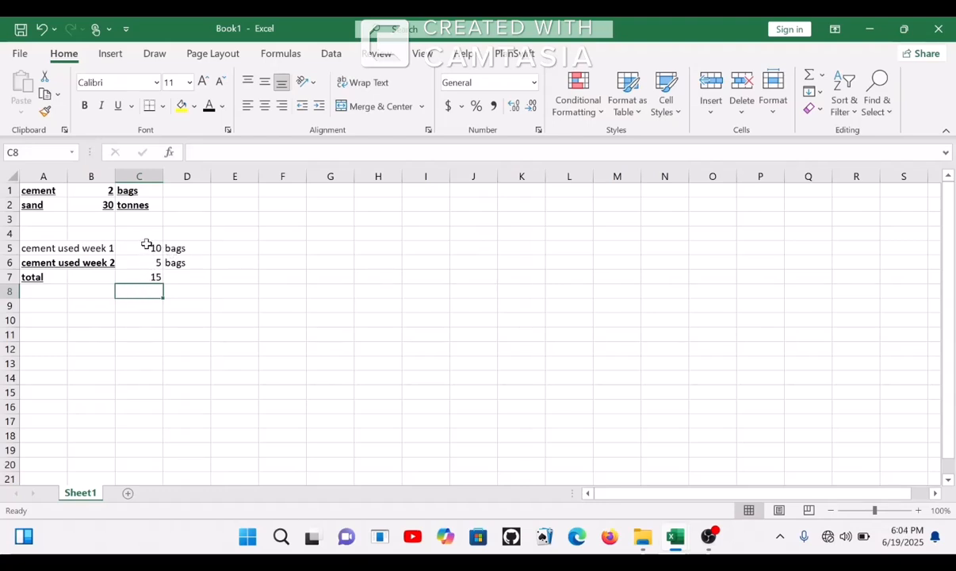
Enter a SUM formula over the range C5:C7 in cell C8
drag(135, 249, 128, 278)
click(132, 293)
text(=s)
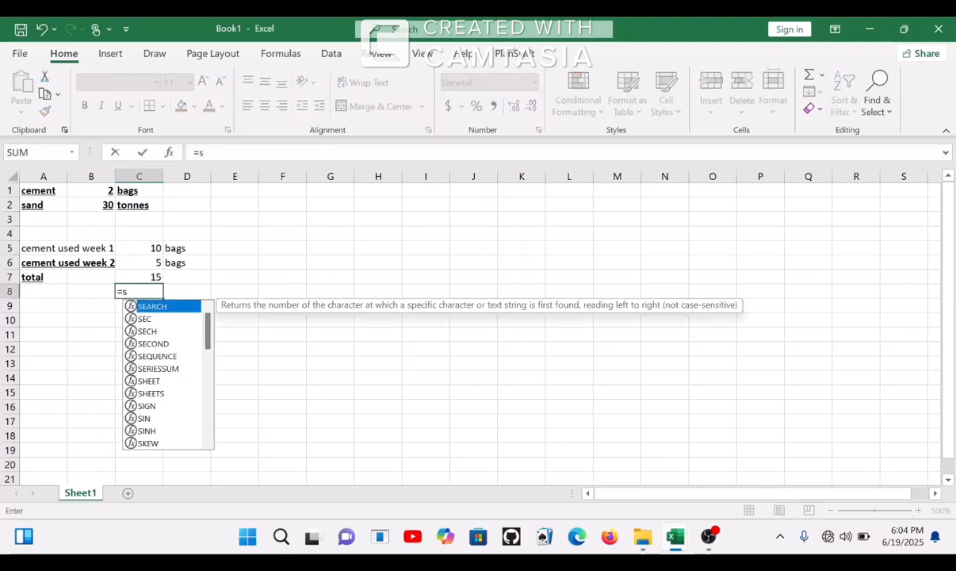
text(um)
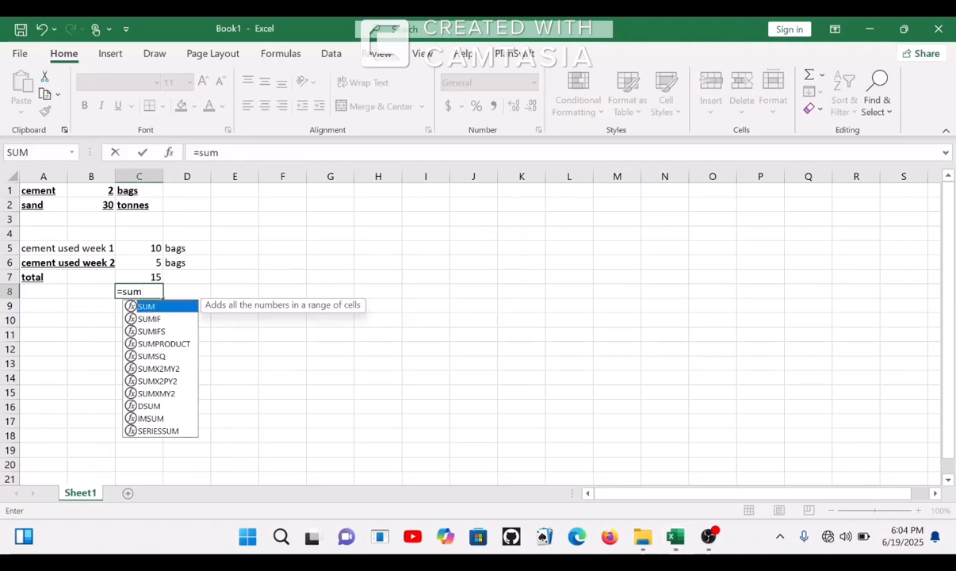
text(()
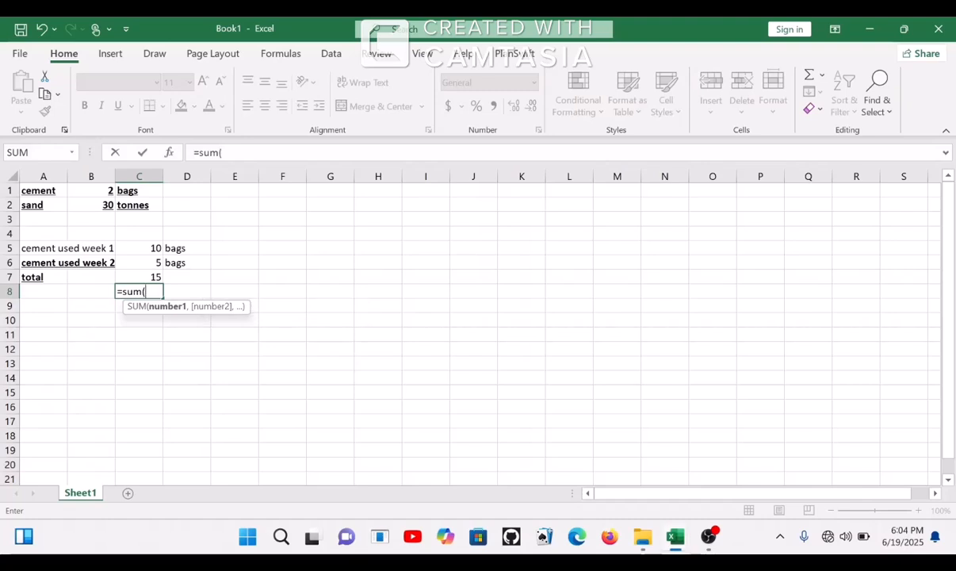
drag(146, 247, 128, 274)
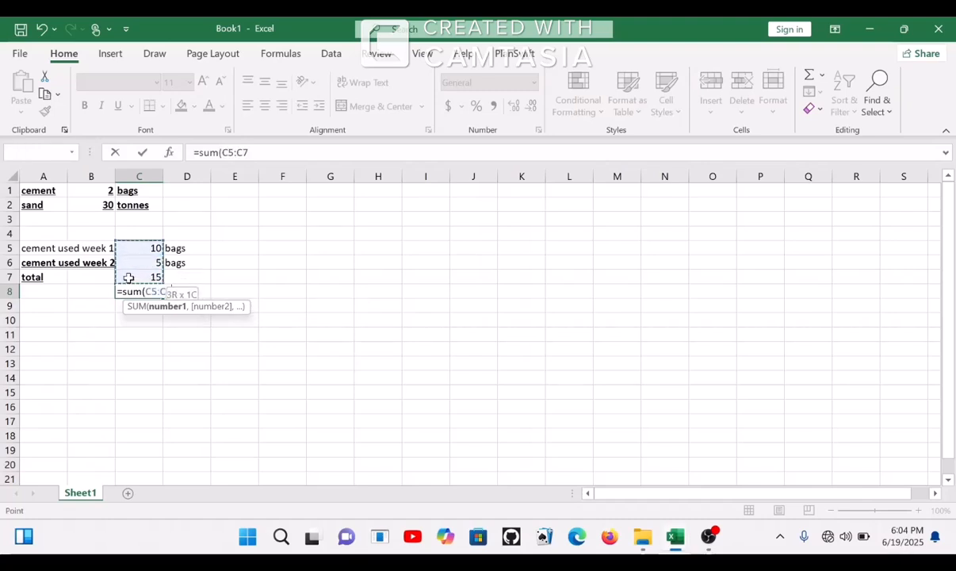
key(Return)
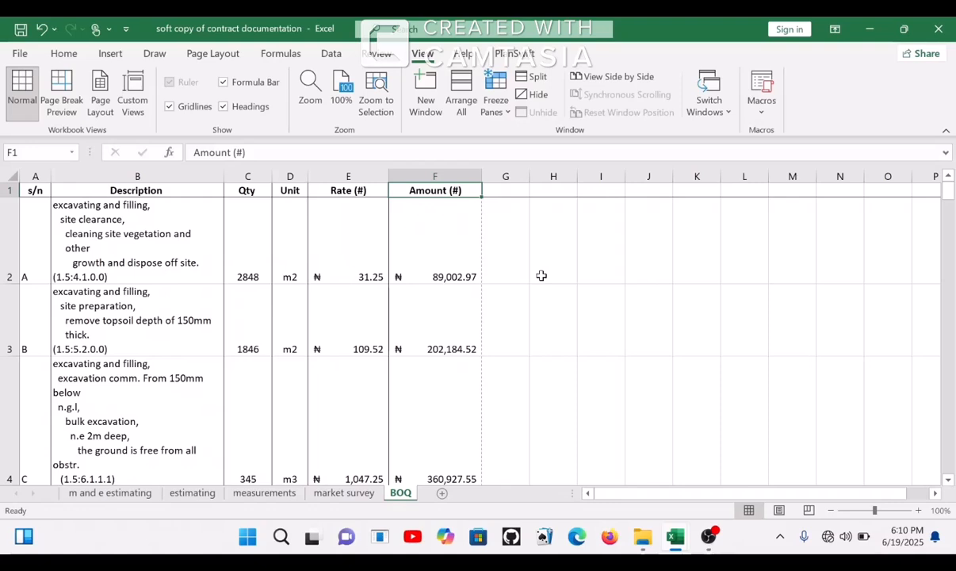
Examine the BOQ sheet of the contract documentation workbook from the item descriptions to the general summary and contract sum
scroll(180, 286, down, 4)
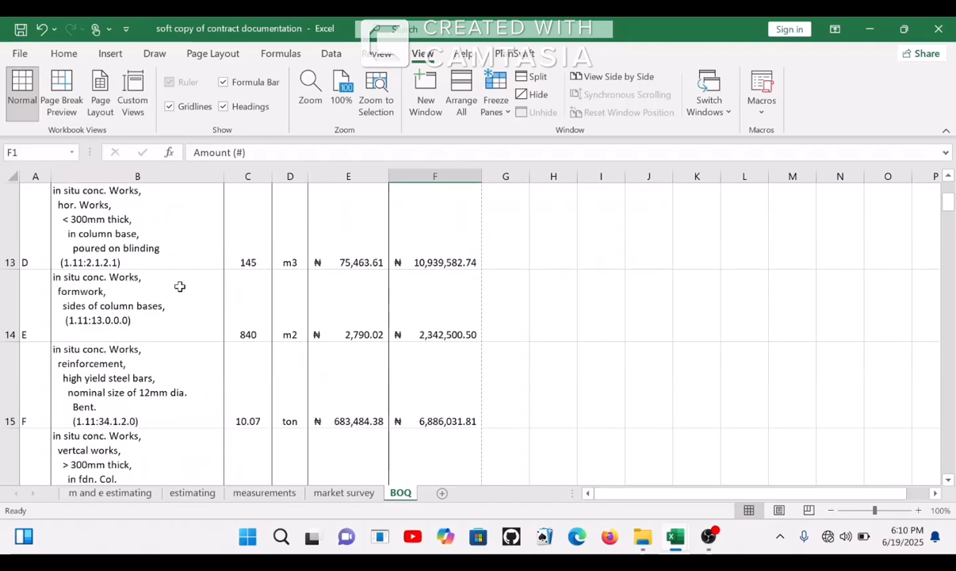
scroll(180, 286, down, 20)
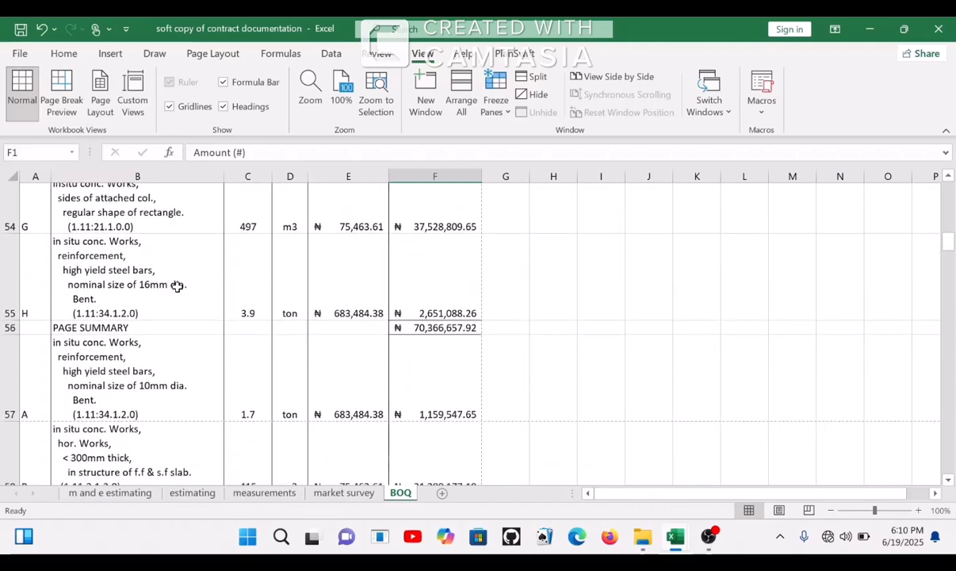
scroll(177, 286, down, 20)
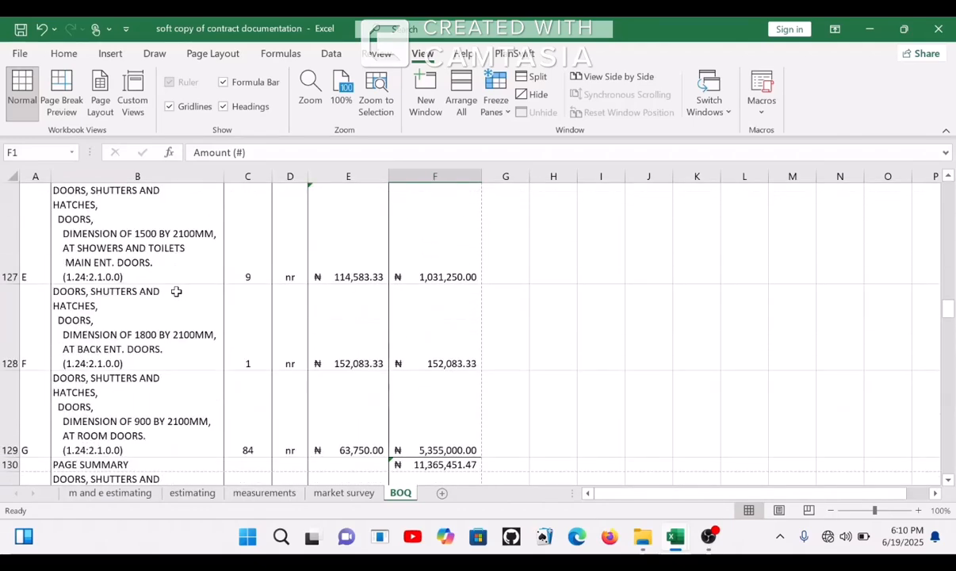
scroll(183, 289, down, 20)
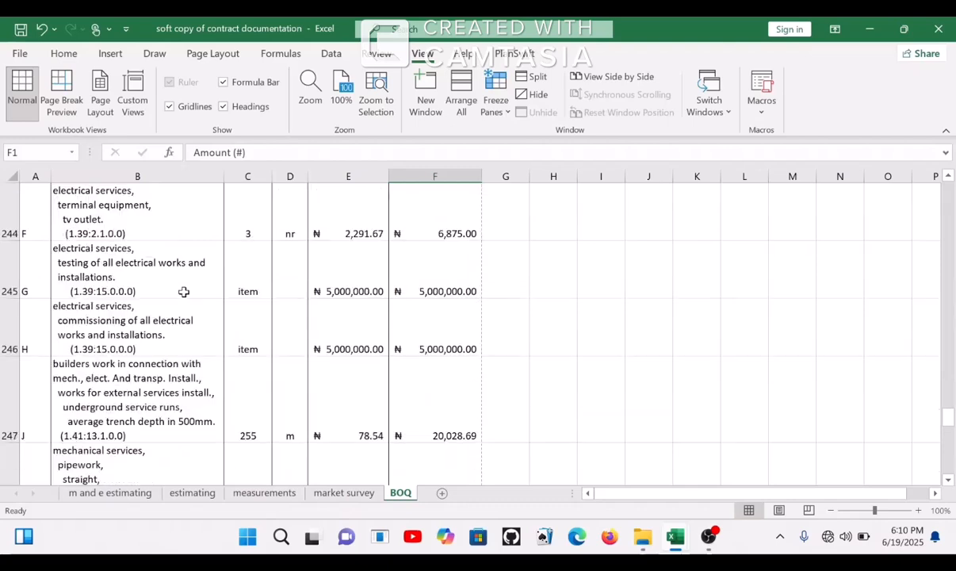
scroll(184, 292, down, 12)
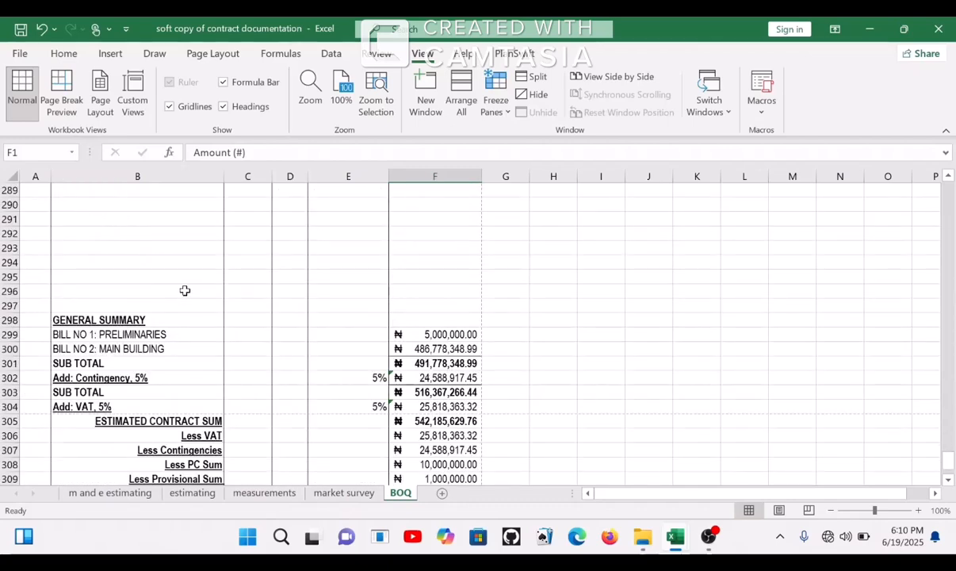
scroll(185, 291, down, 3)
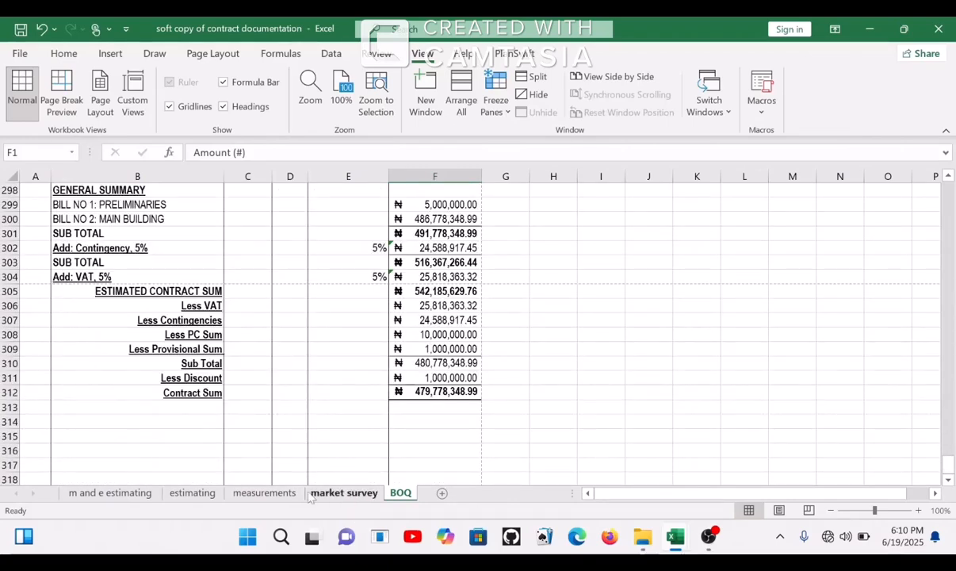
Examine the labour rates, overheads and profit allowance, and site clearance rate build-up on the estimating sheet
click(264, 492)
click(198, 496)
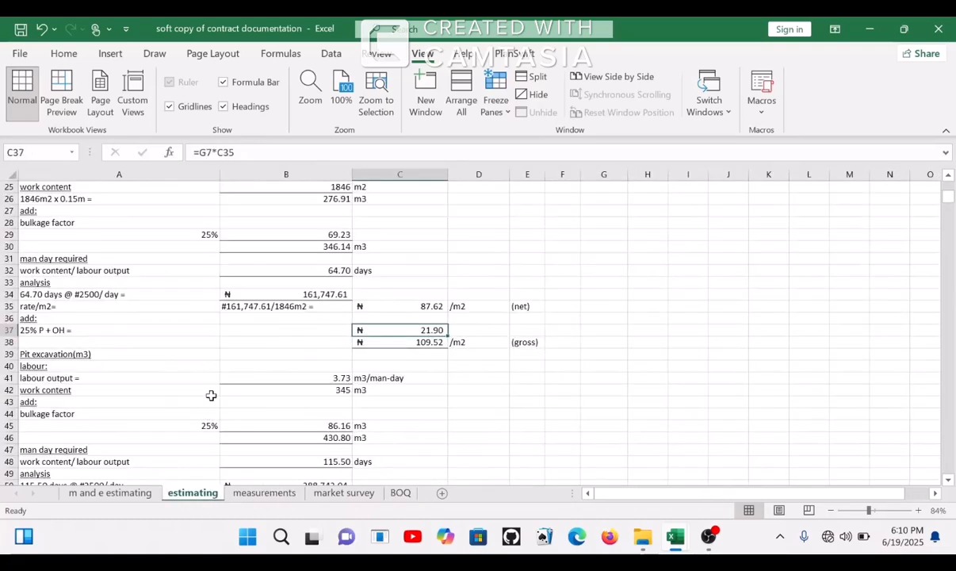
scroll(211, 394, up, 6)
scroll(241, 367, down, 3)
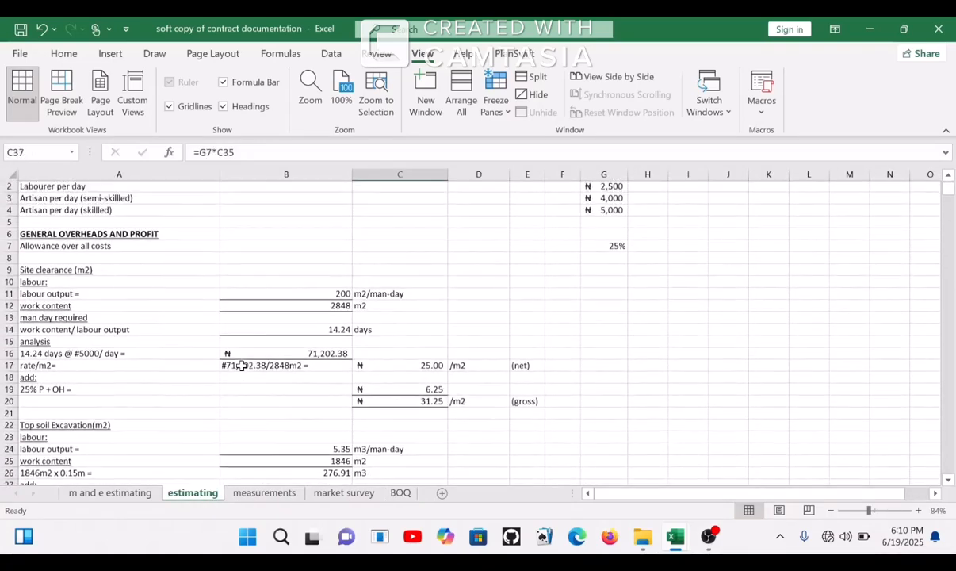
scroll(238, 369, up, 3)
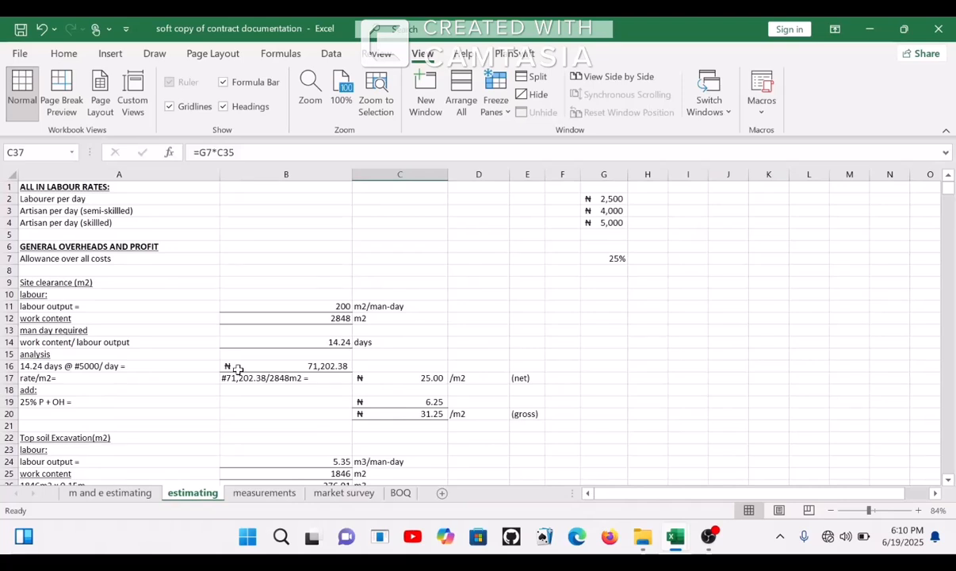
scroll(237, 369, down, 1)
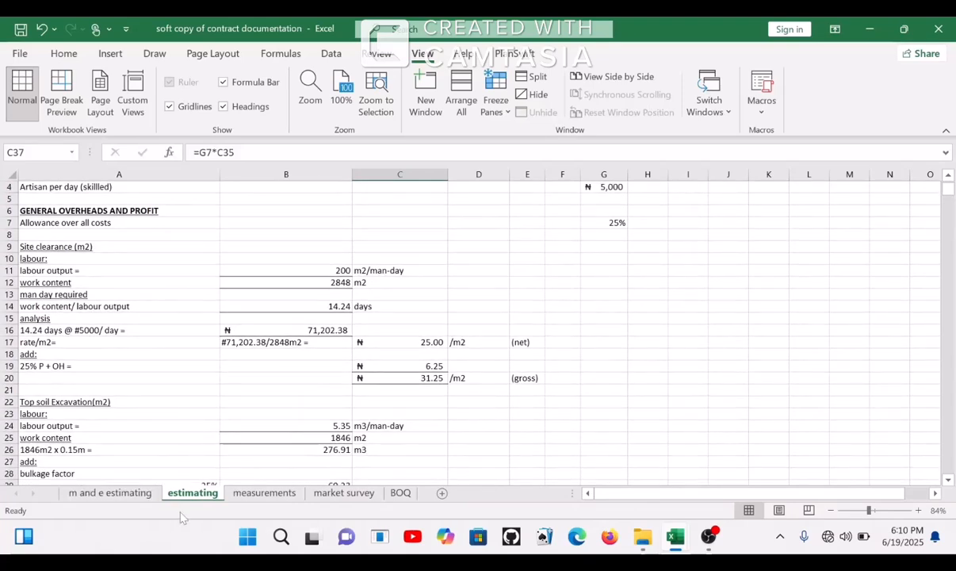
Switch to the GROUP 4 WBS PROJECT workbook and examine its task list with owners, dates and durations
mouse_move(675, 539)
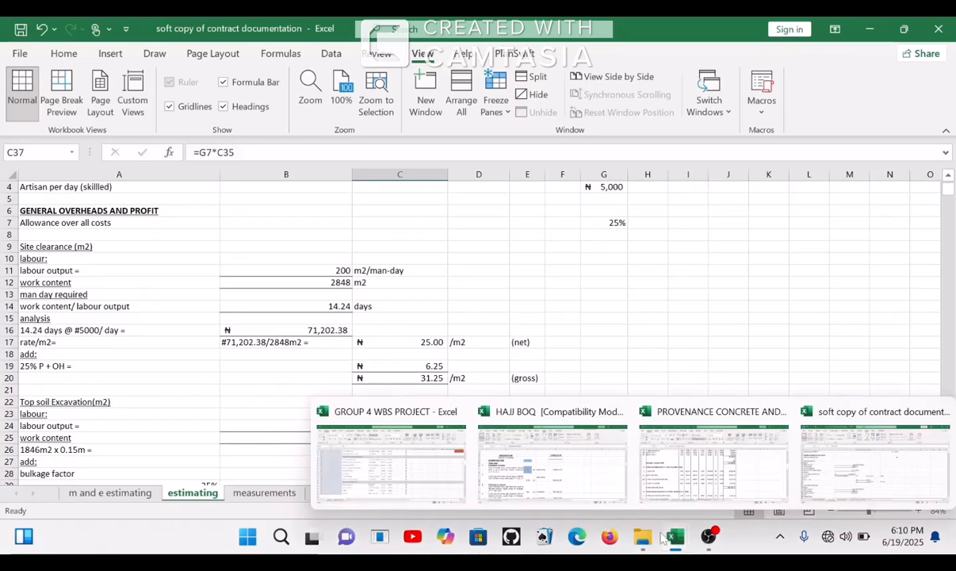
click(444, 464)
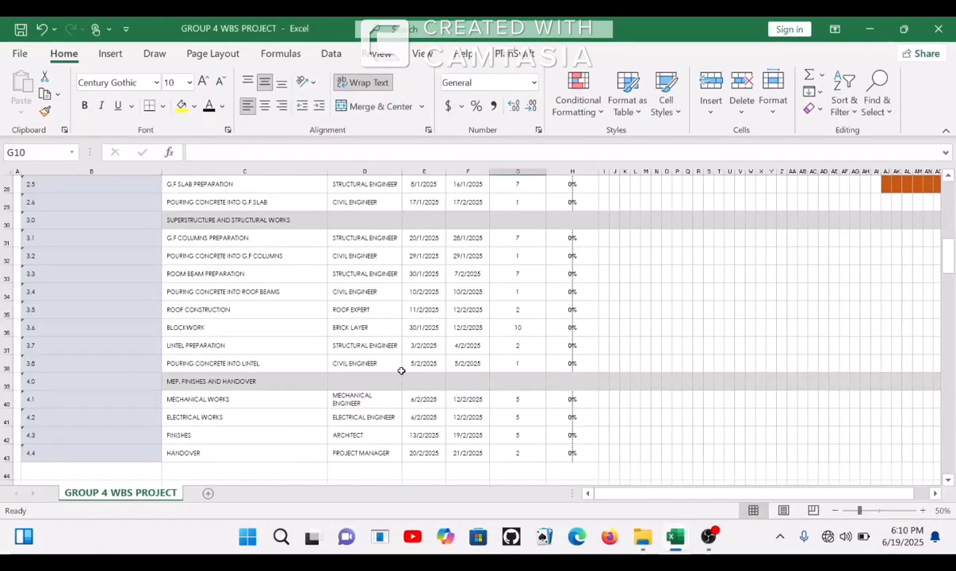
scroll(402, 371, up, 5)
scroll(400, 373, down, 8)
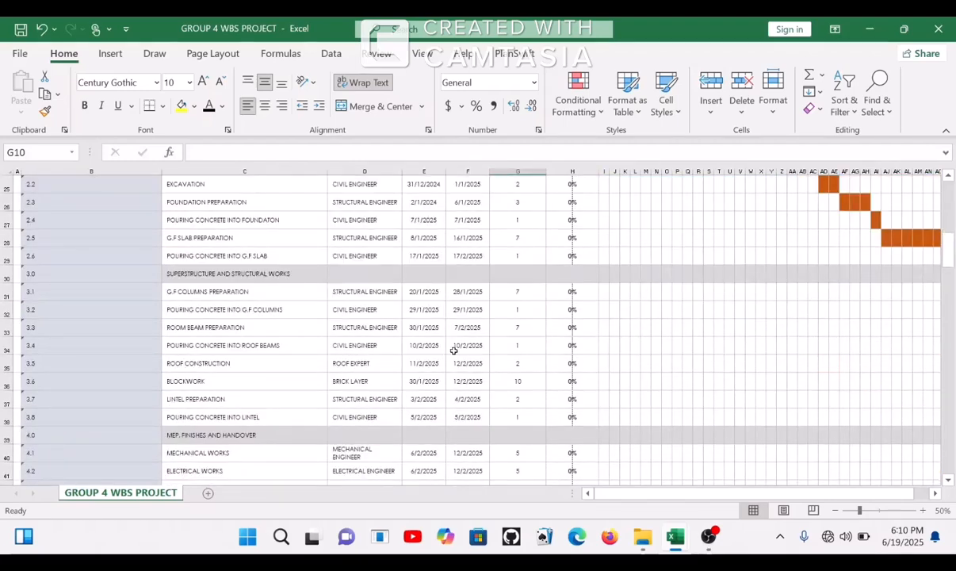
scroll(452, 347, up, 8)
scroll(451, 354, down, 5)
scroll(451, 355, down, 4)
Examine the Gantt chart bars across the WBS project's phases and its header and task rows
drag(708, 493, 797, 486)
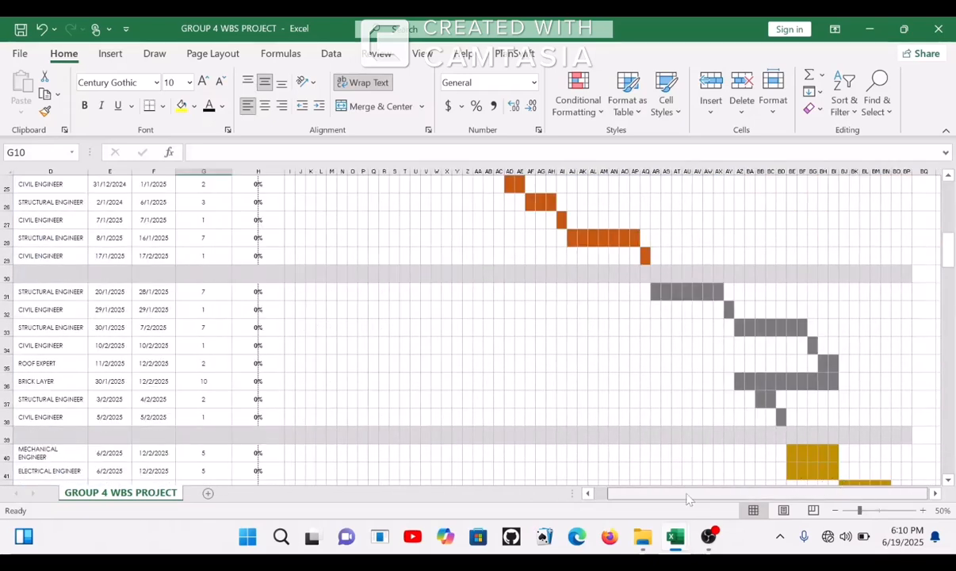
scroll(650, 471, left, 3)
scroll(625, 354, down, 4)
scroll(625, 354, down, 2)
scroll(625, 354, up, 14)
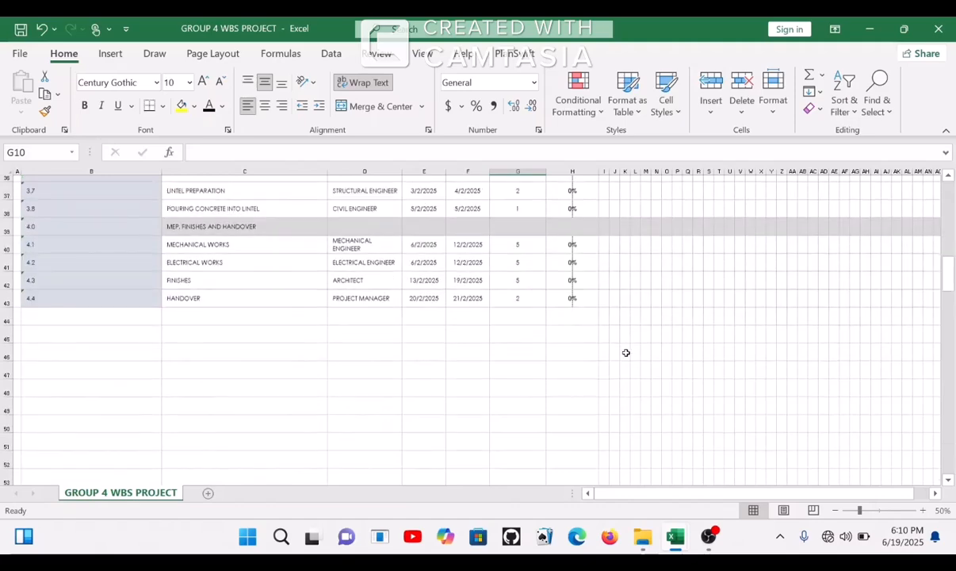
scroll(316, 298, down, 5)
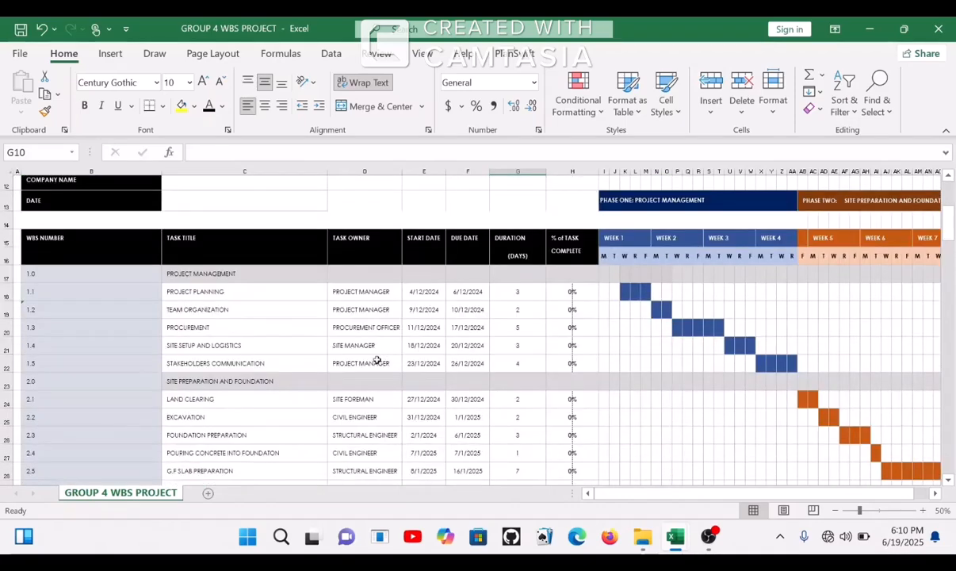
scroll(464, 264, up, 2)
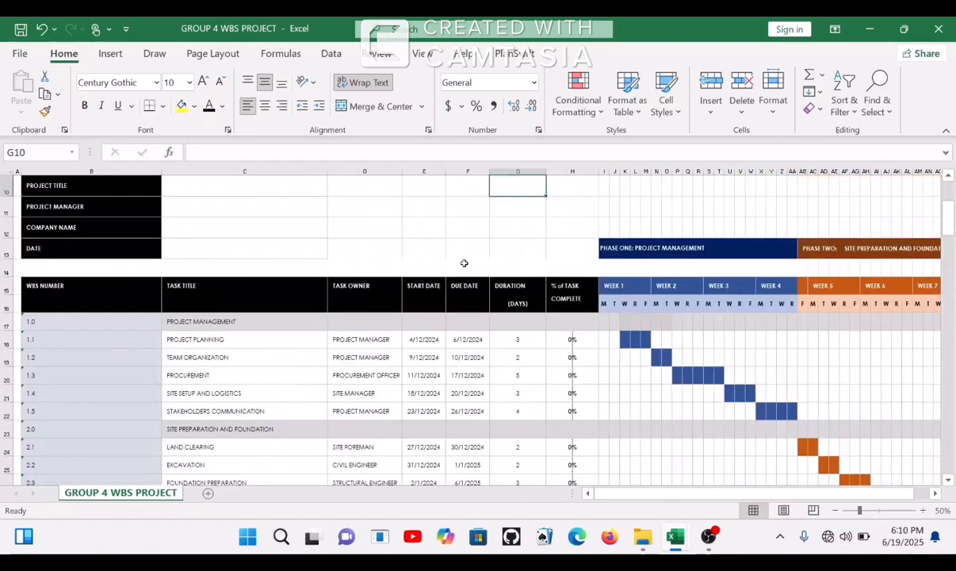